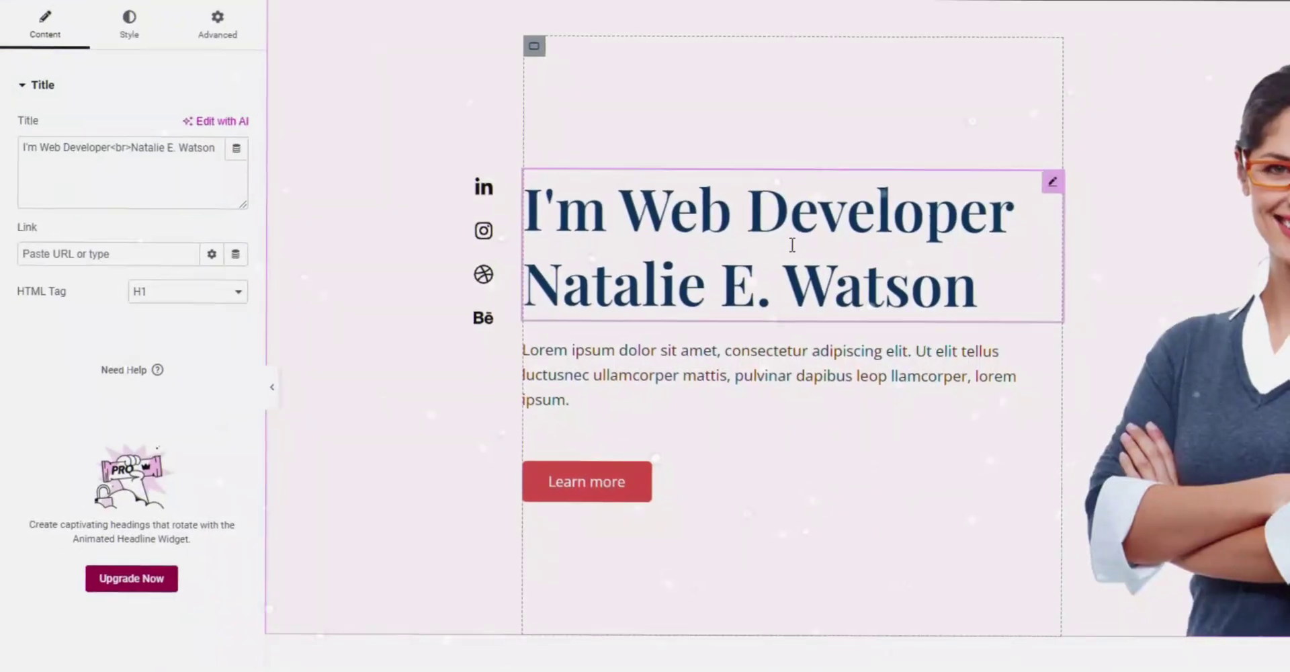
Replace the old name in the 'I'm Web Developer' heading with the site owner's full name.
left_click_drag(150, 136, 236, 137)
key("BackSpace")
type("arlin")
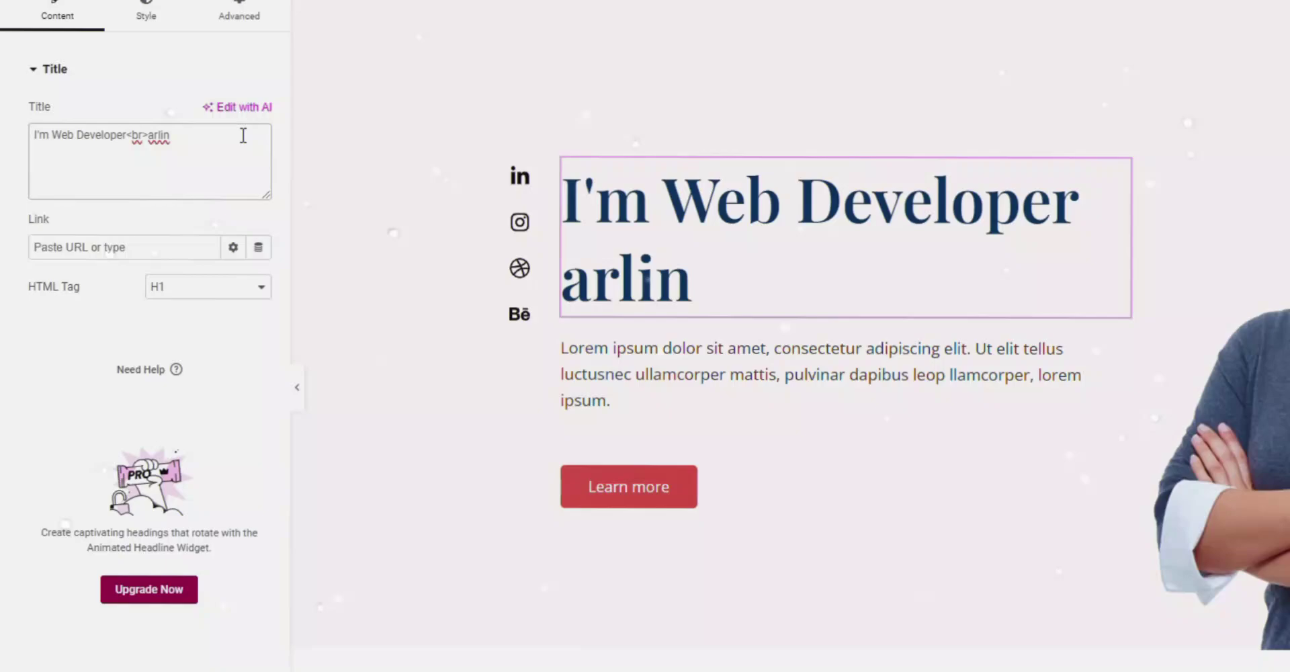
key("BackSpace")
key("BackSpace")
key("BackSpace")
key("BackSpace")
key("BackSpace")
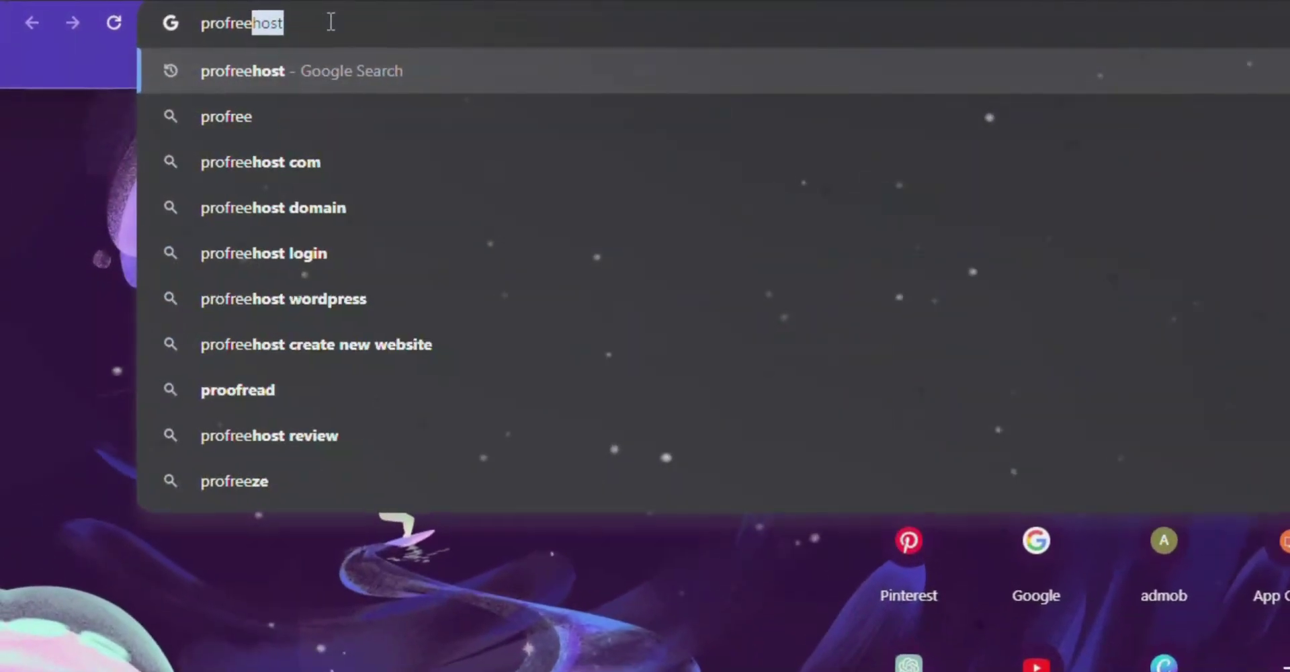
Search the web for profreehost and open the ProFreeHost homepage.
type("ost")
key("Return")
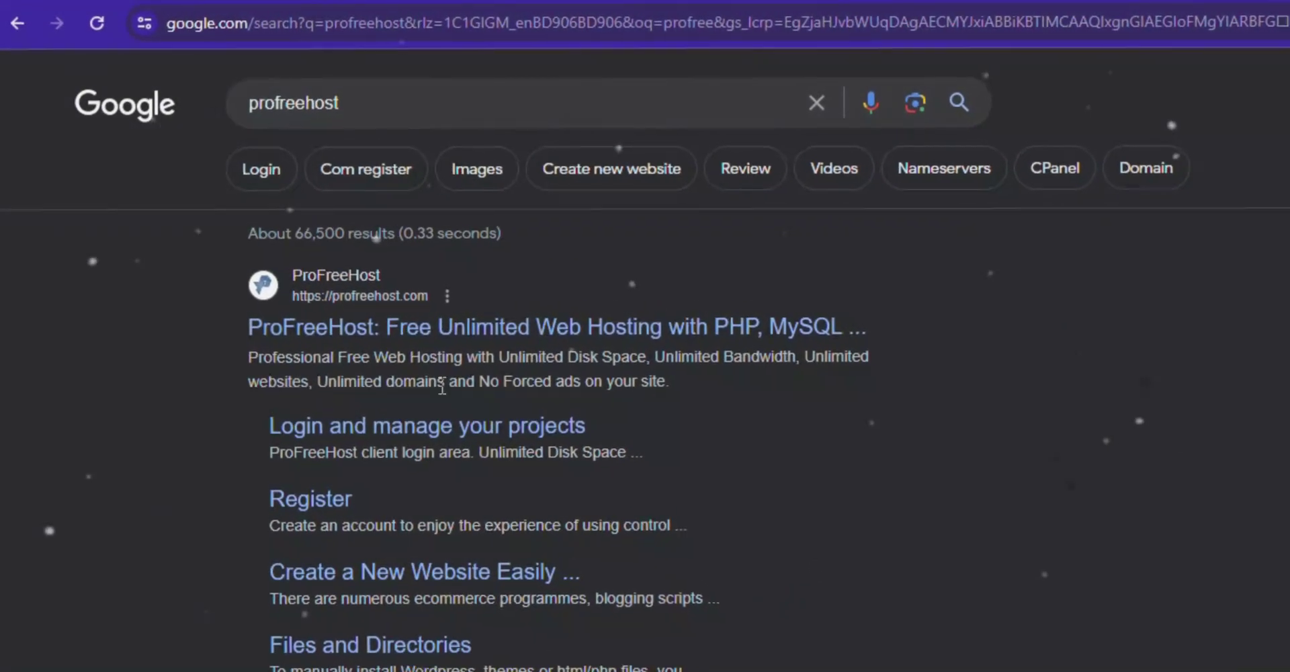
left_click(417, 349)
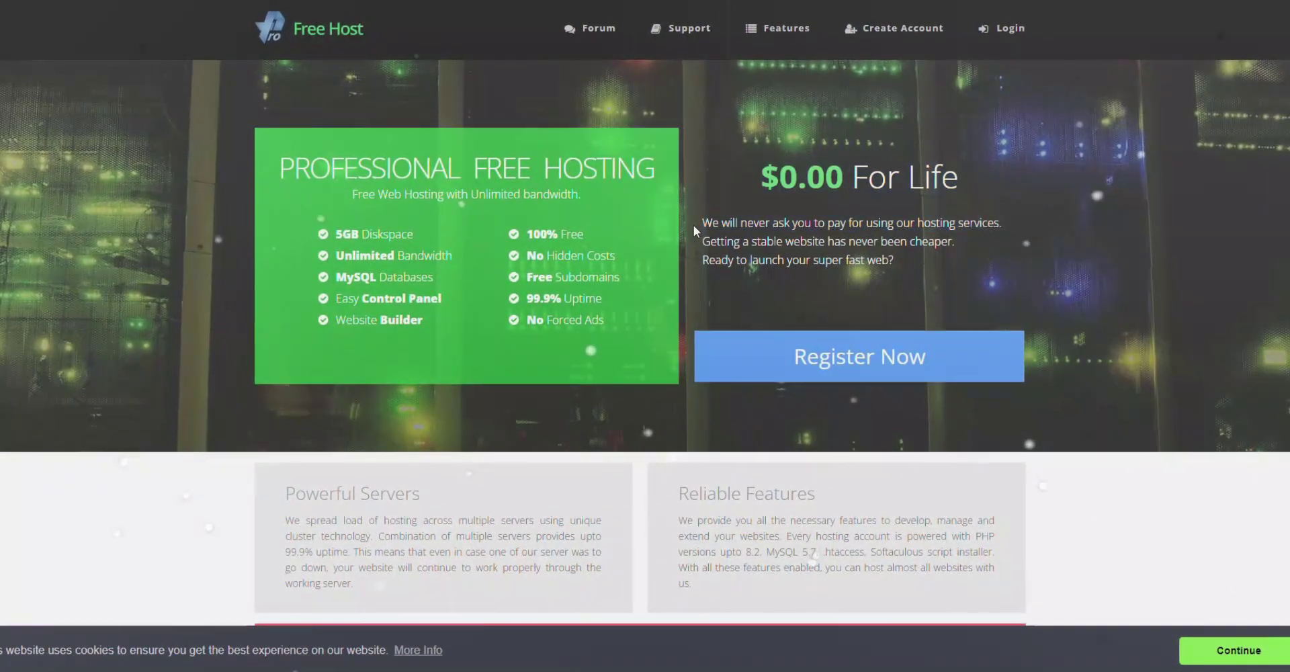
left_click_drag(983, 197, 953, 270)
left_click(953, 271)
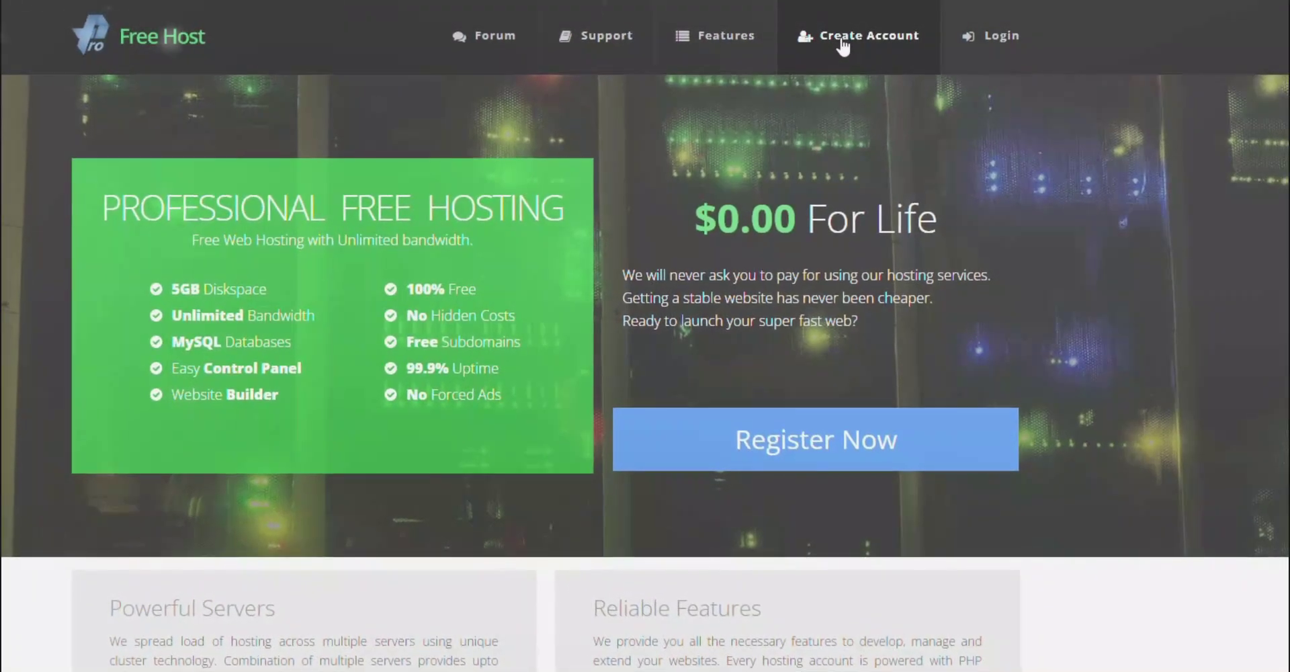
Go to ProFreeHost account registration and start entering the account e-mail.
left_click(840, 41)
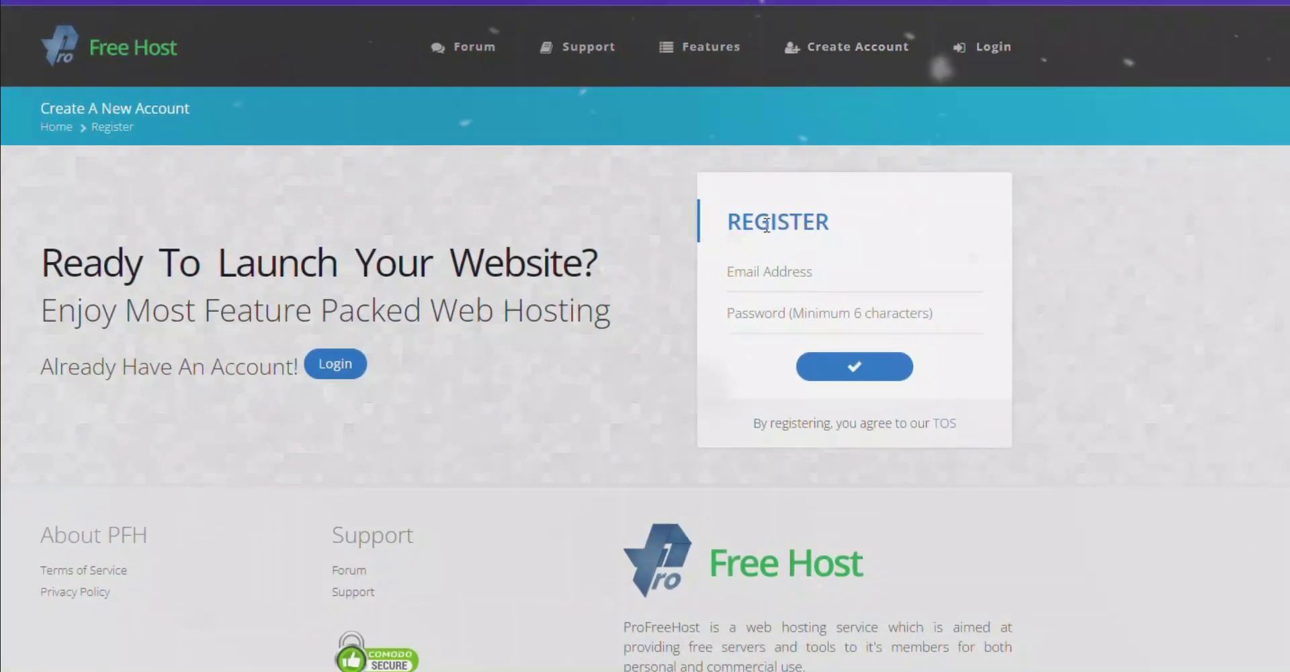
left_click(758, 273)
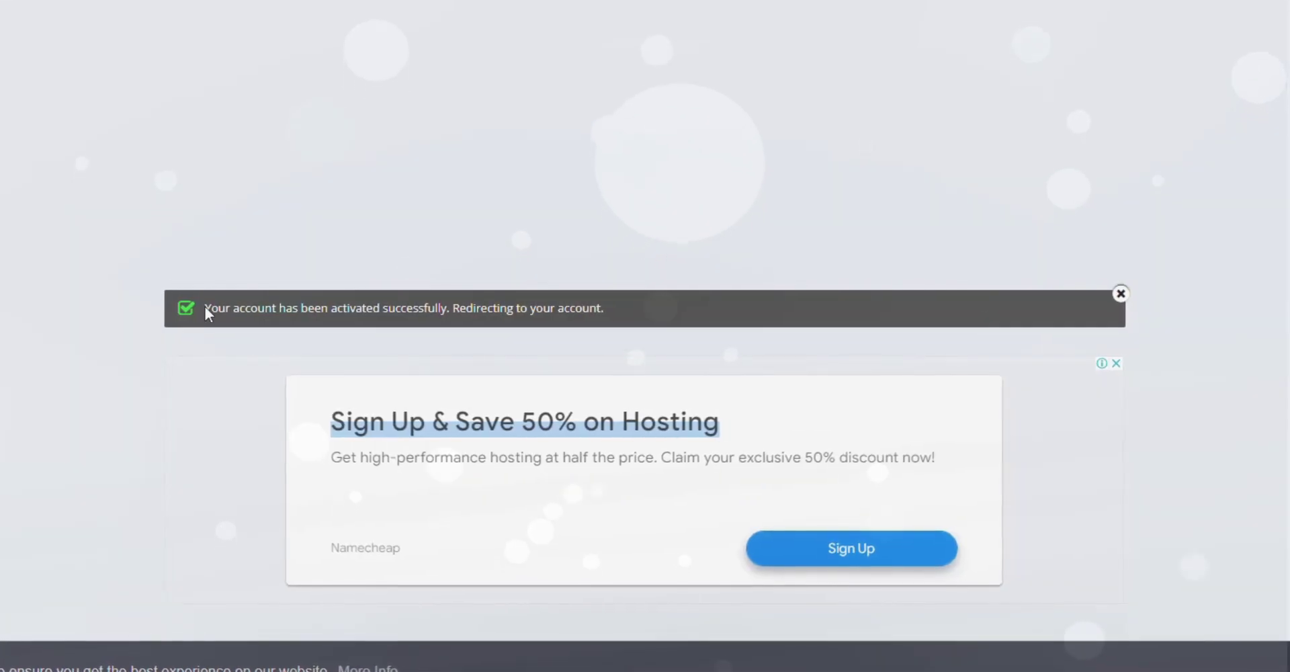
left_click_drag(203, 308, 650, 307)
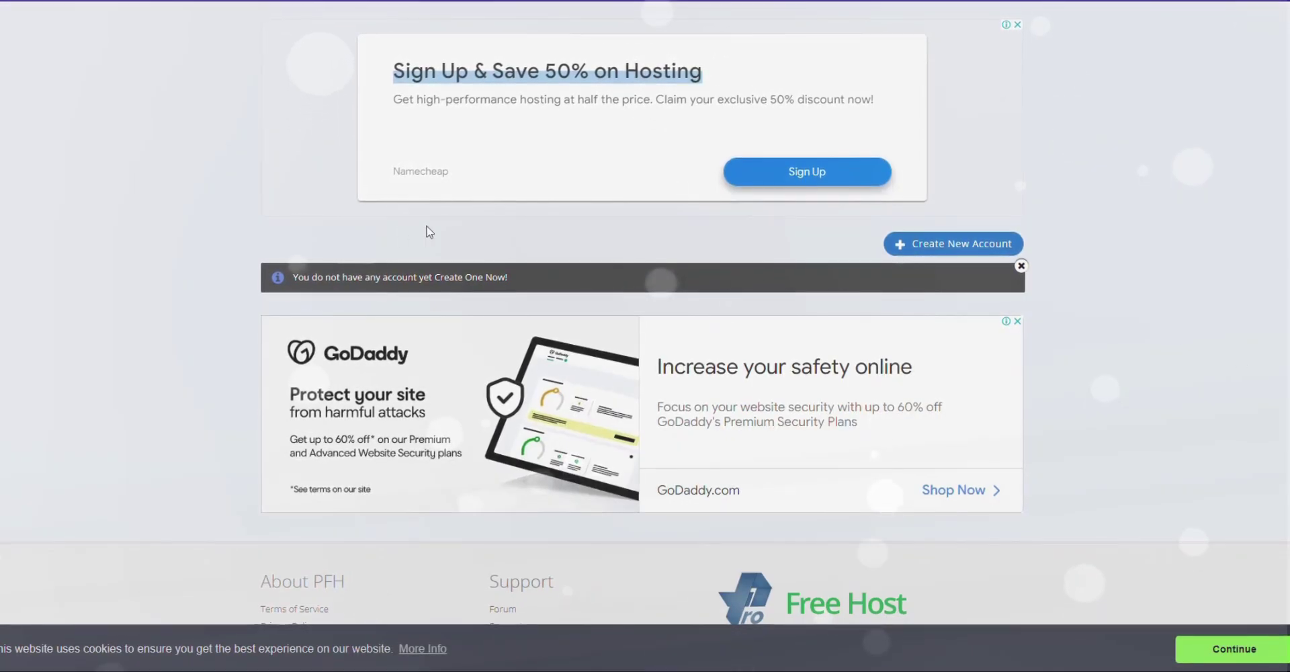
Start a new hosted website and choose unaux.com as its free domain.
left_click(949, 243)
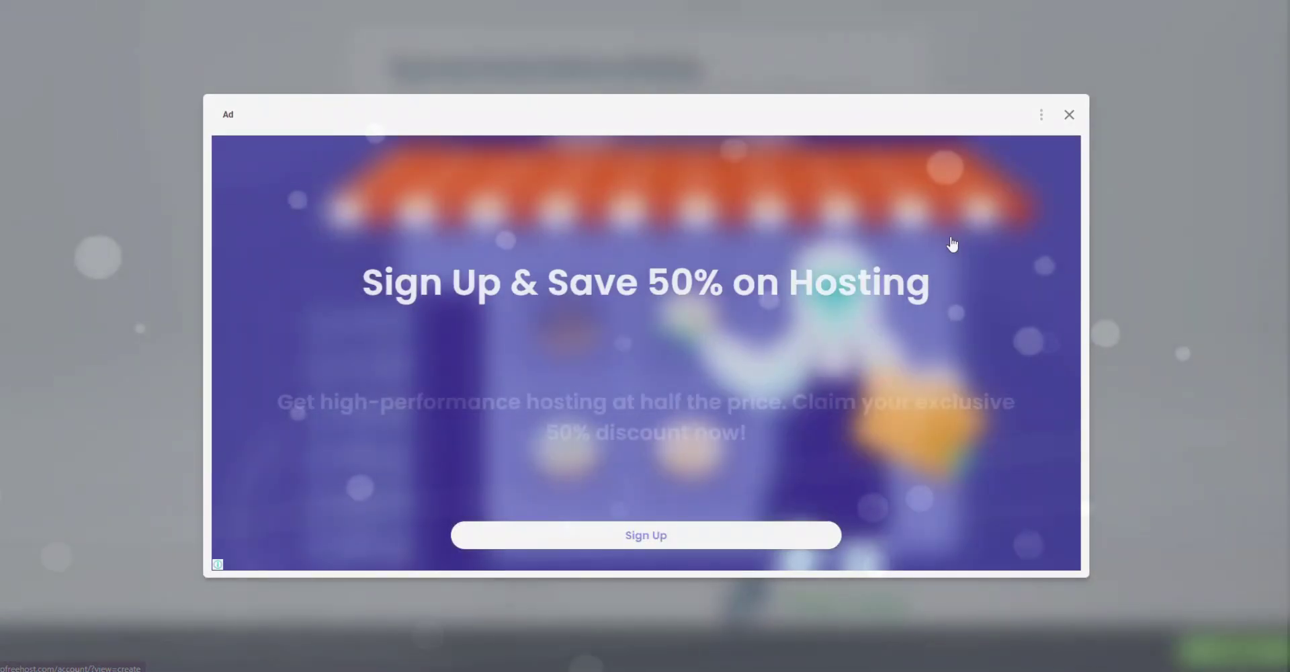
left_click(1071, 114)
left_click(838, 345)
left_click(720, 392)
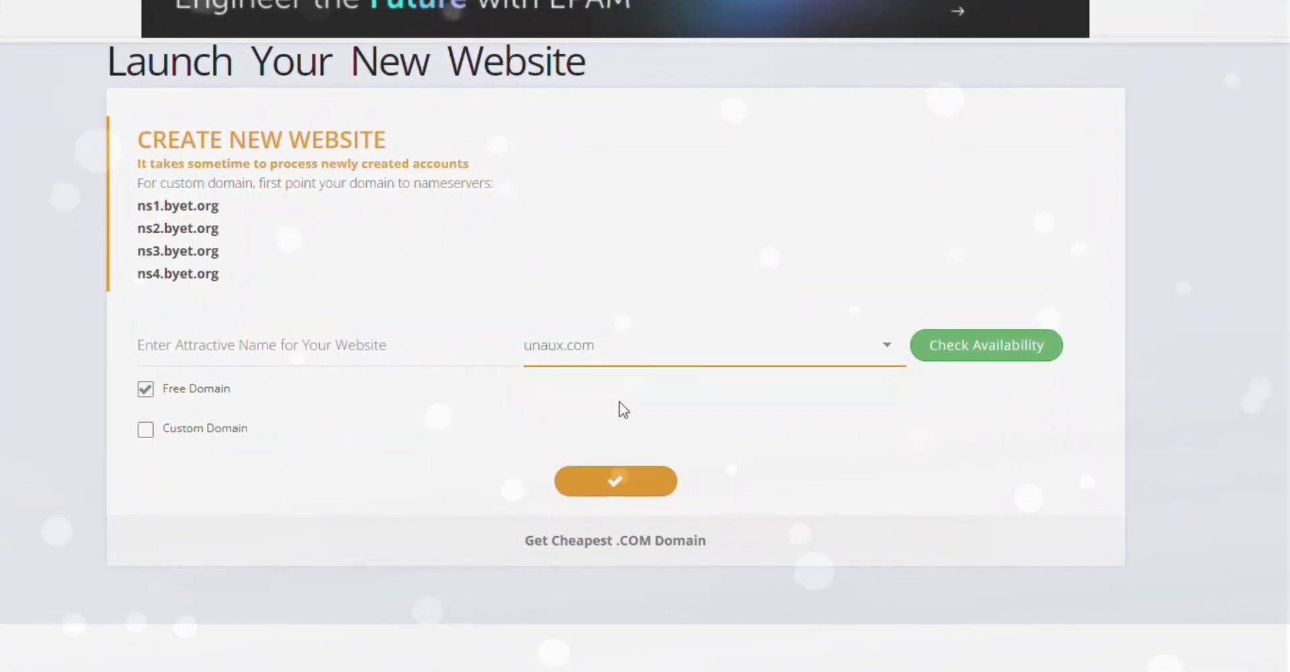
left_click(682, 366)
Enter organic-store as the site name, confirm availability and create organic-store.unaux.com.
left_click(201, 349)
type("orga")
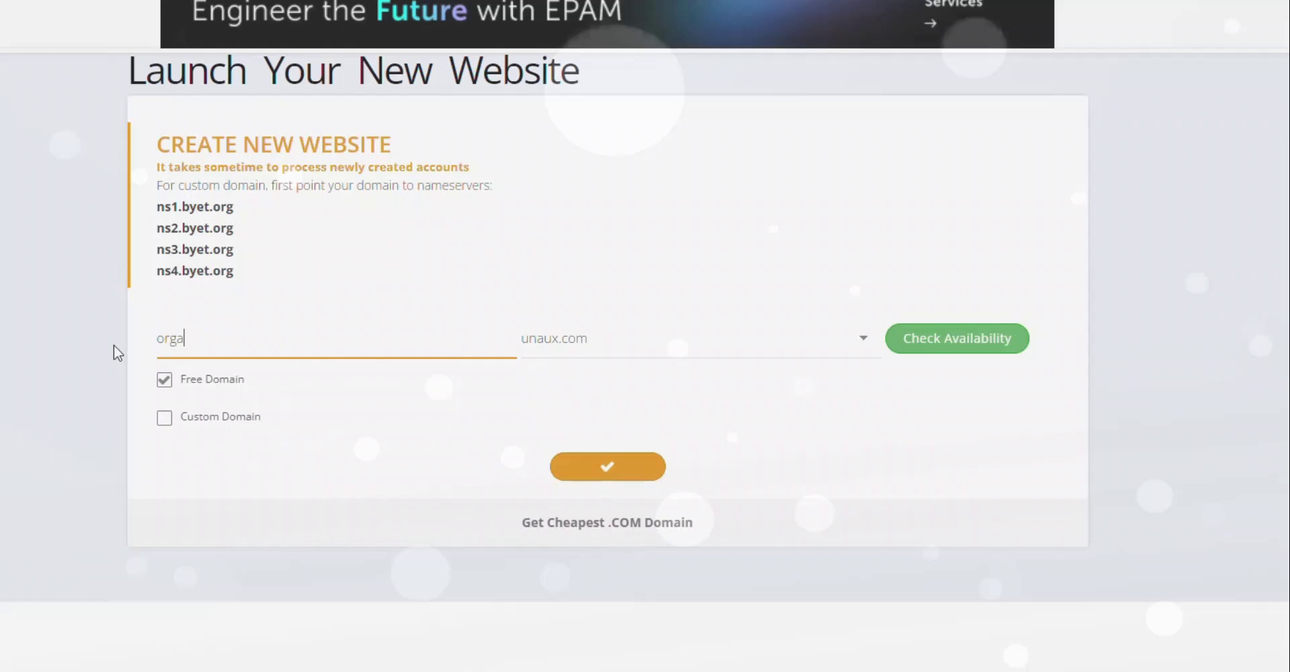
type("nic")
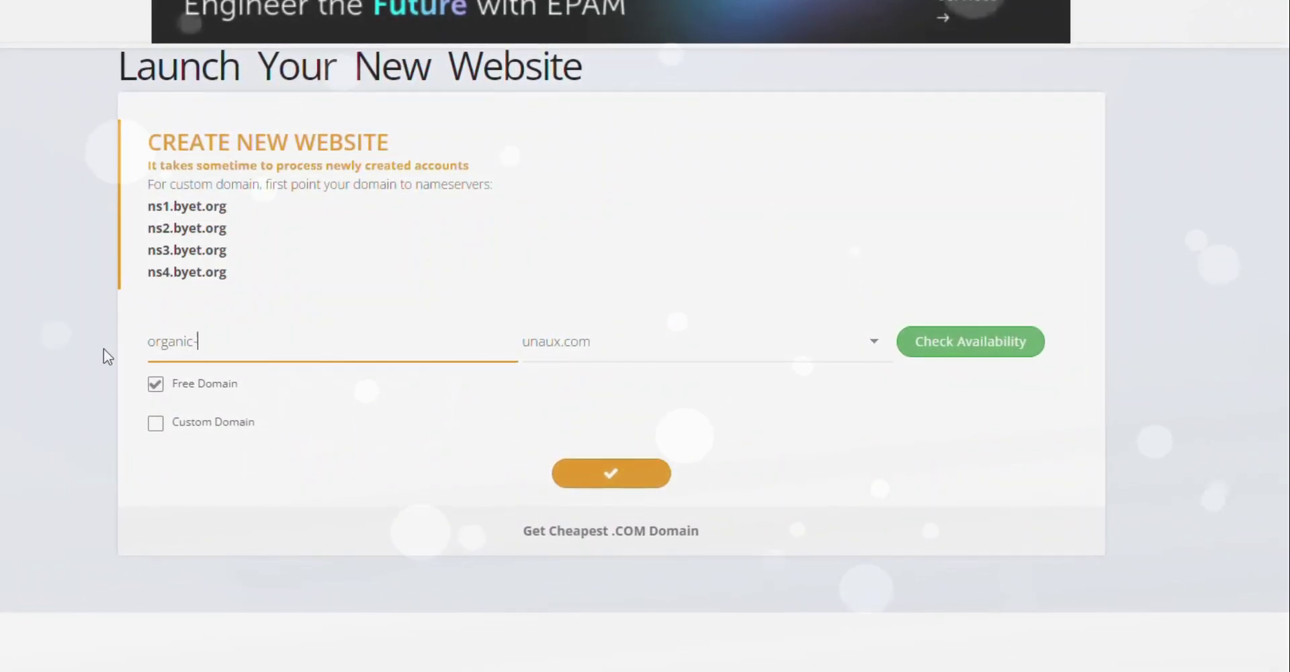
type("-store")
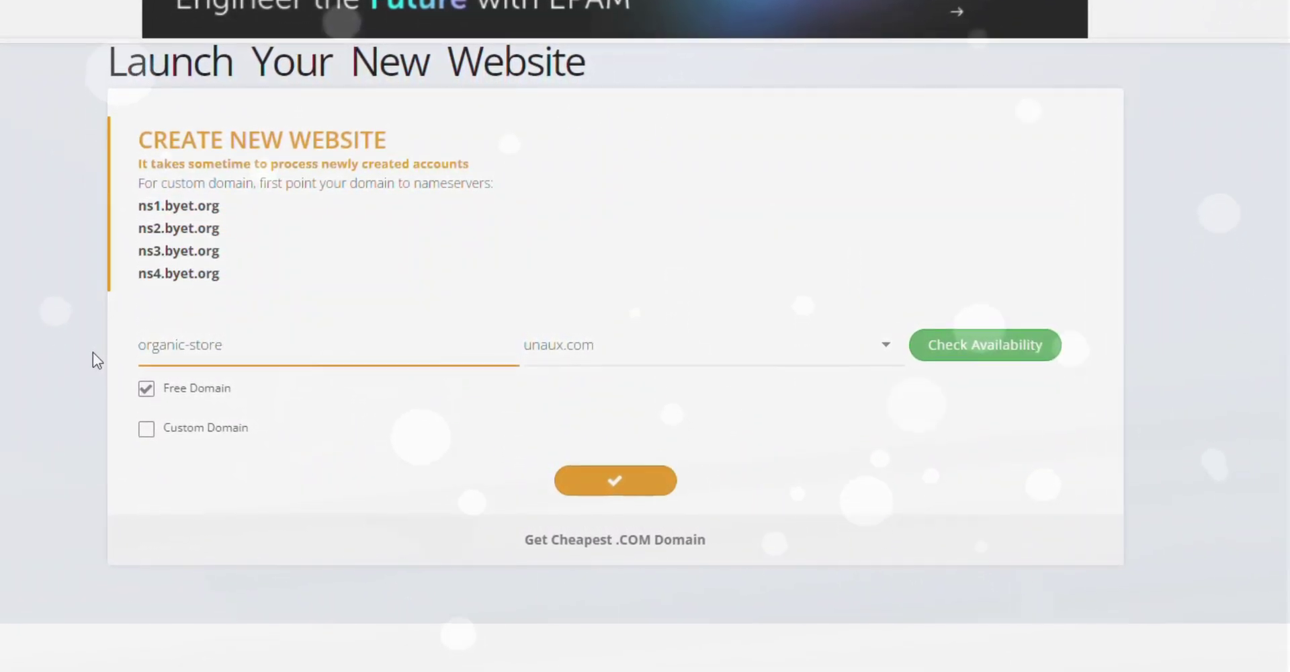
left_click(976, 344)
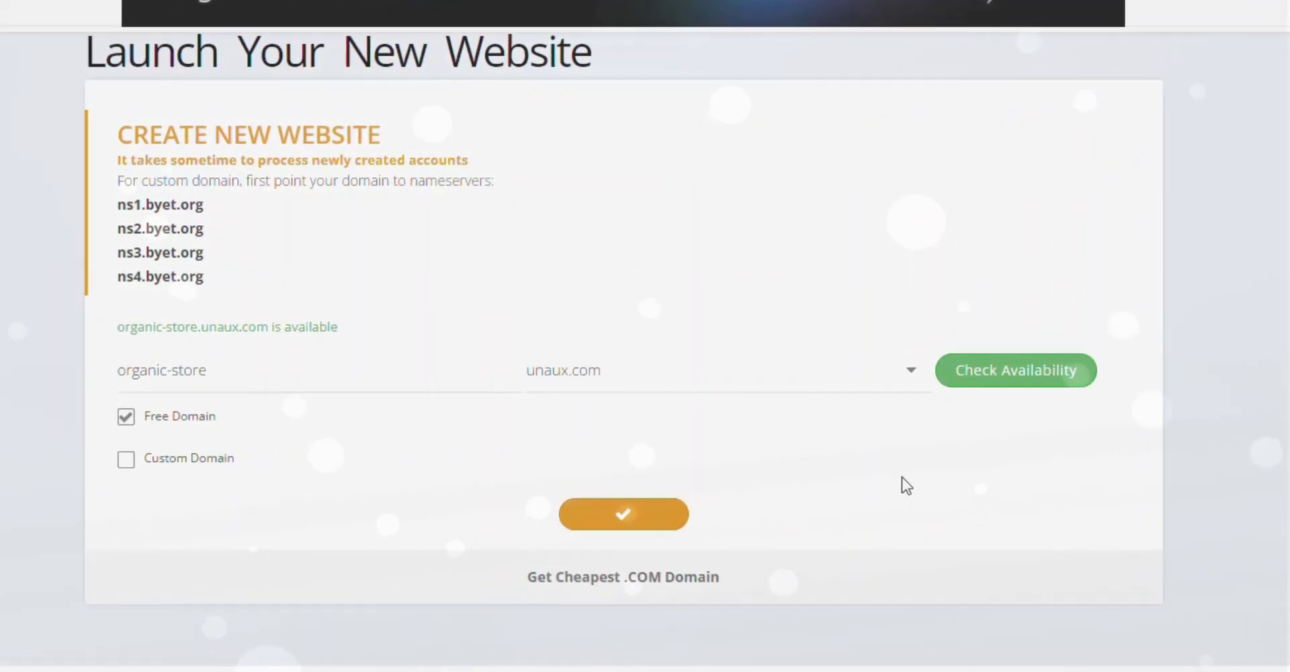
left_click(564, 519)
left_click(960, 333)
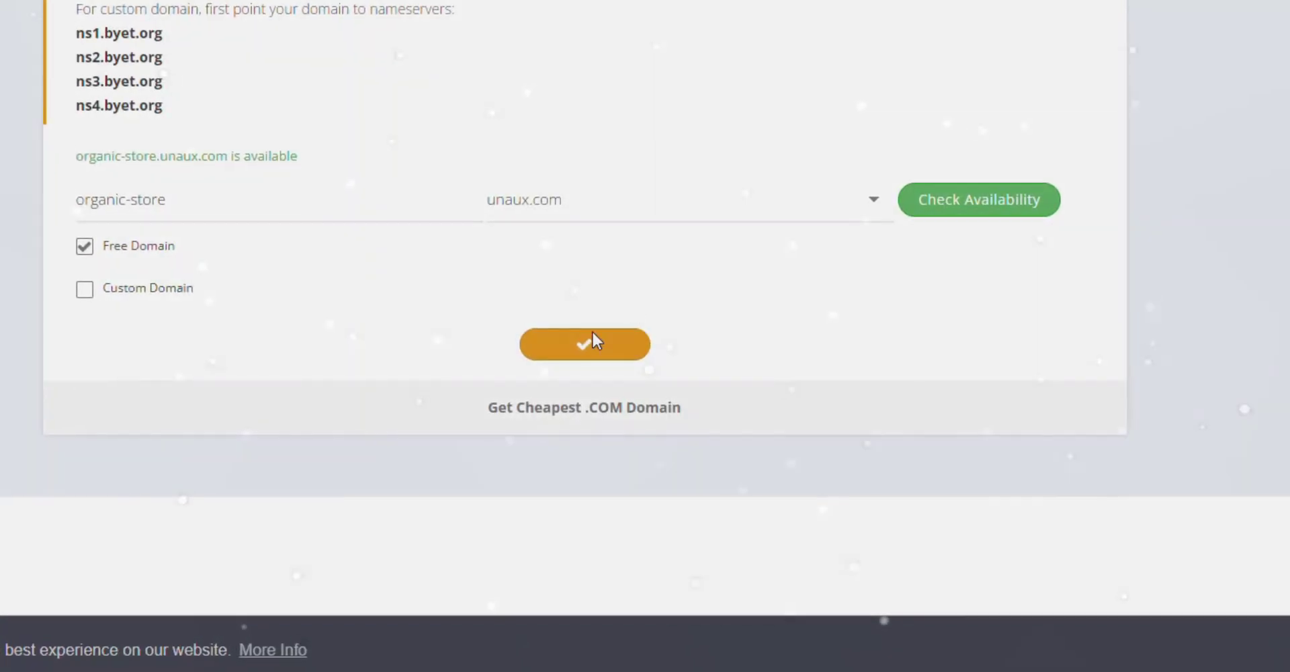
left_click(578, 356)
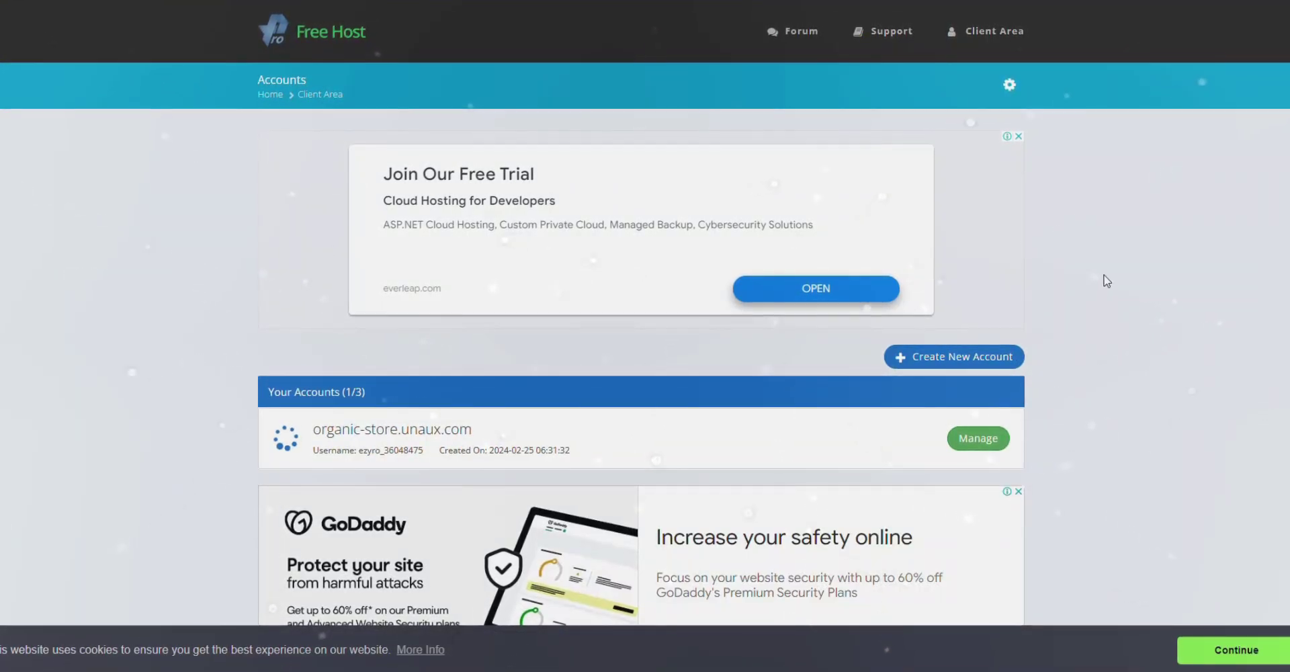
Approve host e-mails in the control panel and open the Softaculous Apps Installer.
scroll(645, 336, "down", 3)
scroll(645, 336, "up", 1)
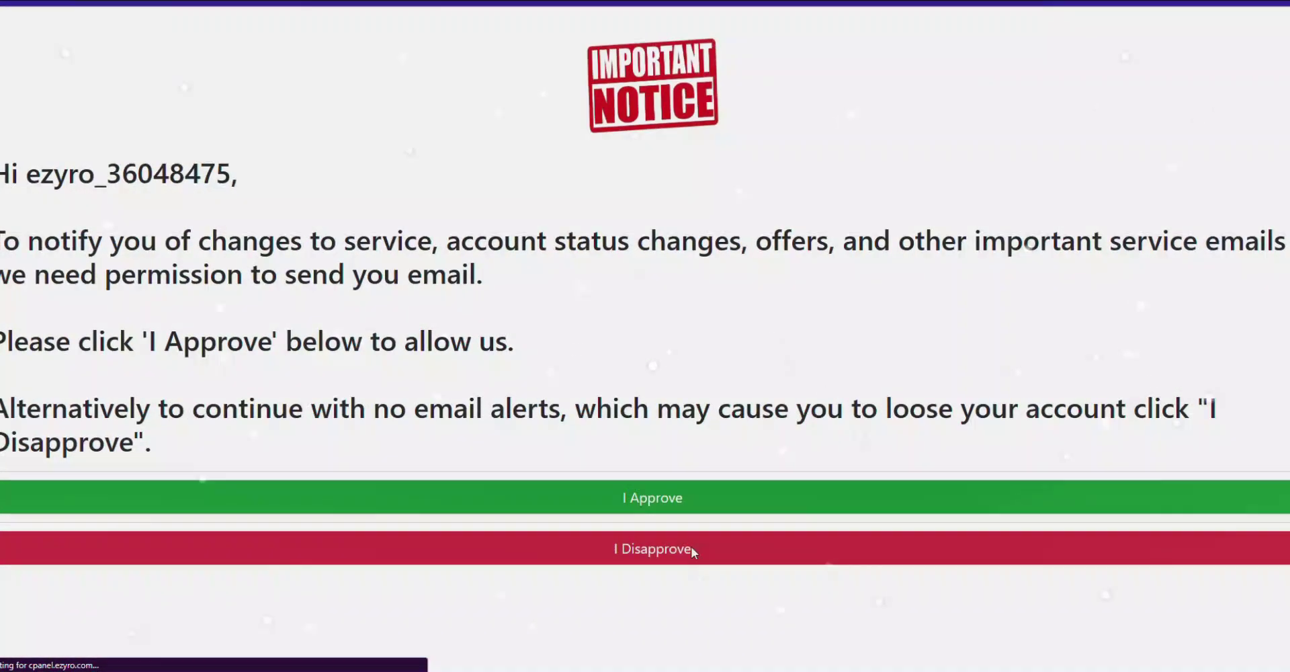
left_click(664, 507)
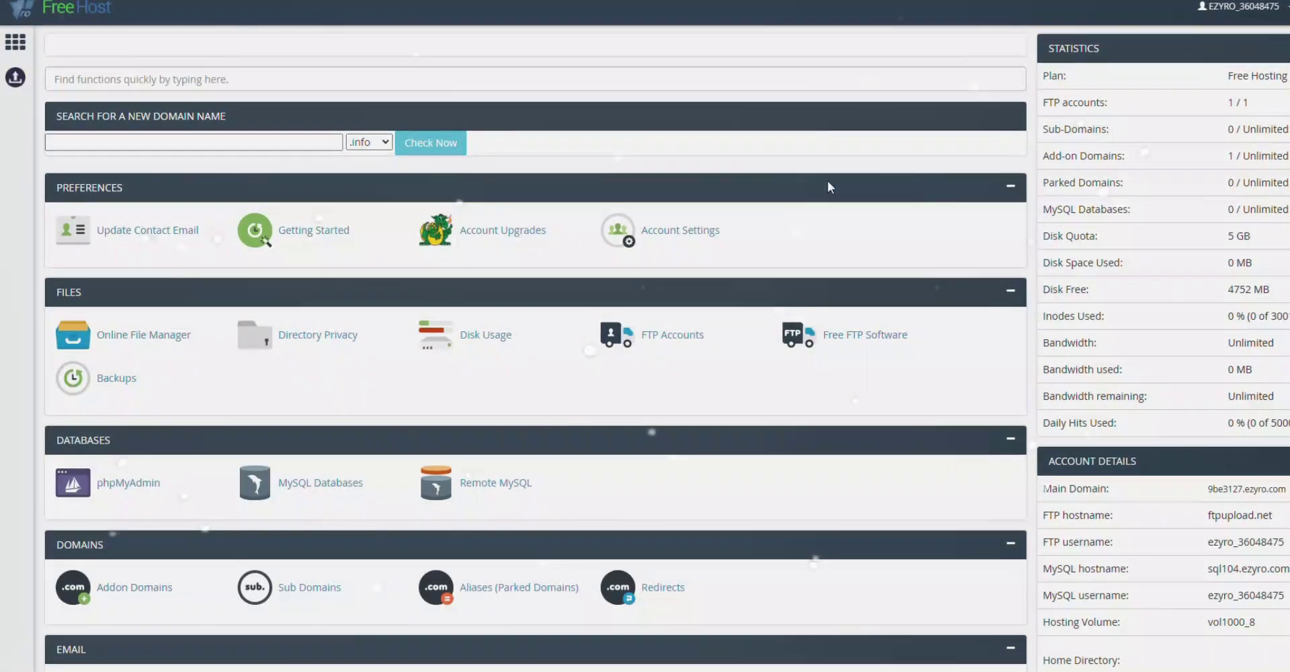
scroll(531, 370, "down", 10)
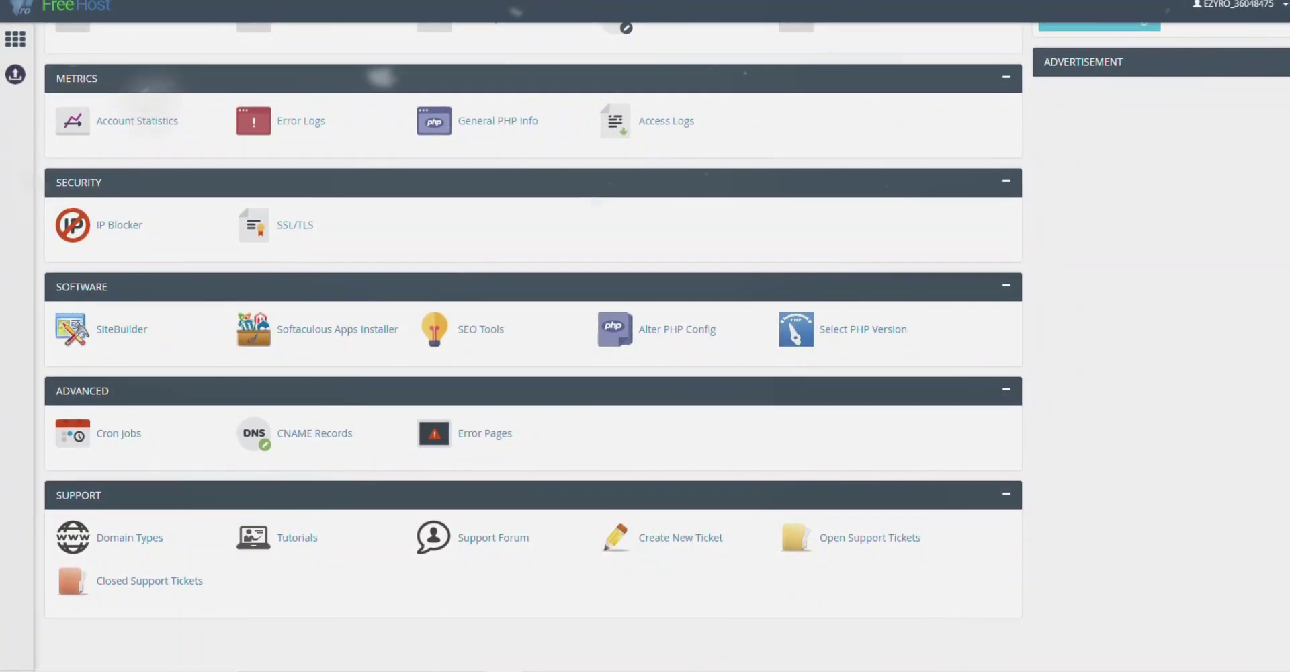
left_click(301, 332)
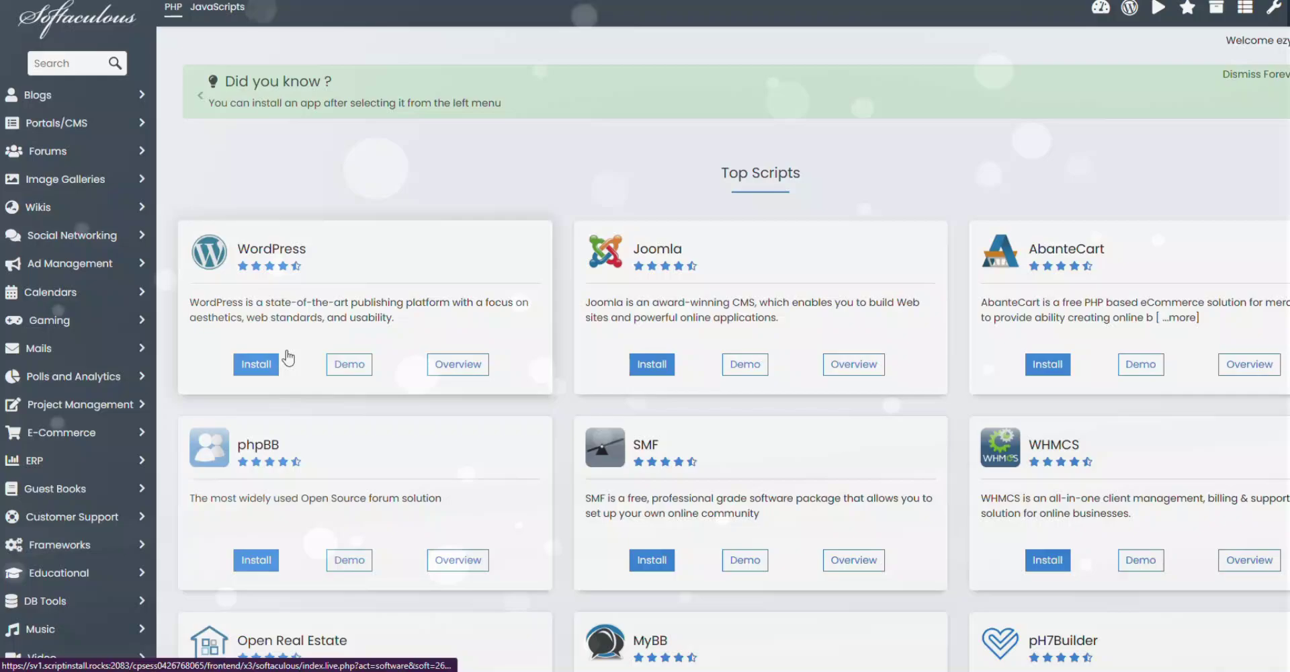
Install WordPress on organic-store.unaux.com through Softaculous with the admin account details.
left_click(253, 368)
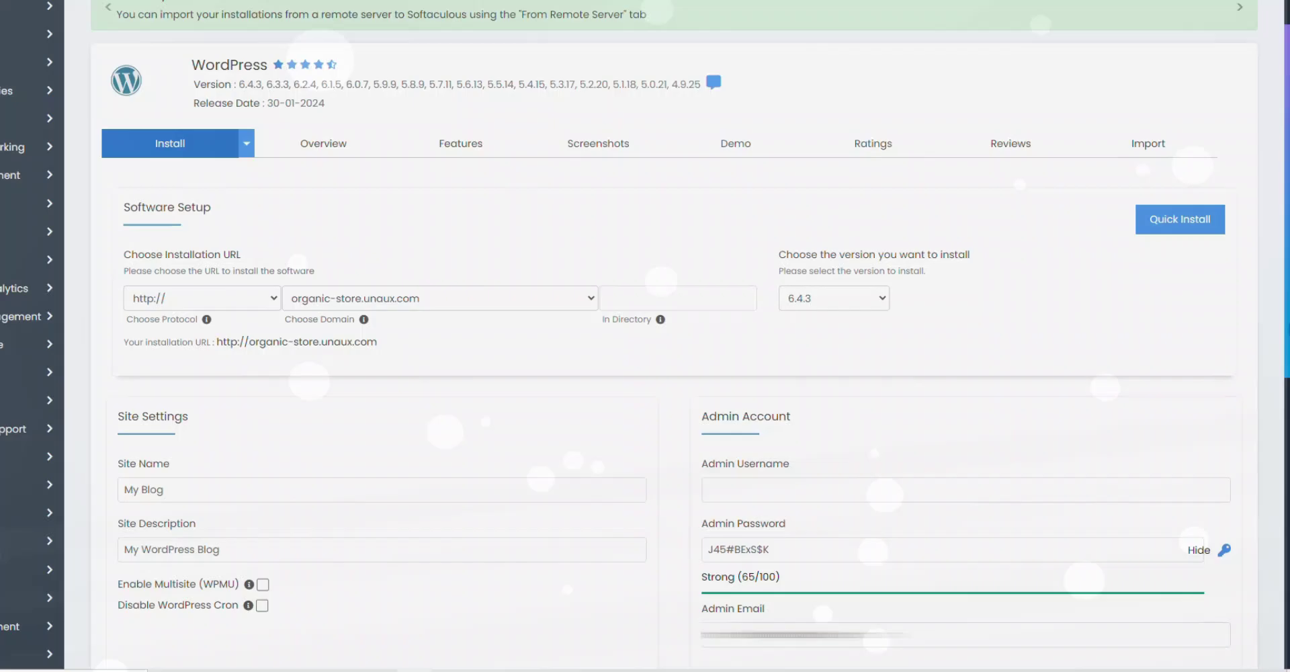
scroll(1065, 349, "down", 4)
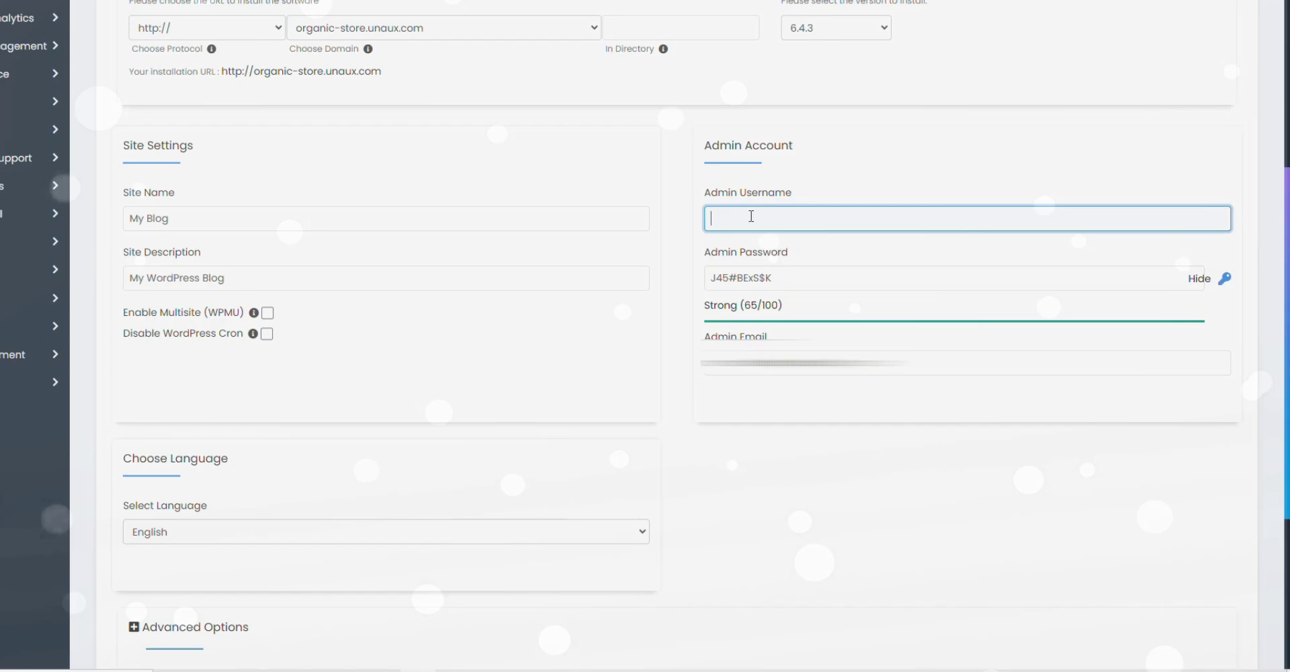
scroll(706, 403, "down", 5)
left_click(672, 494)
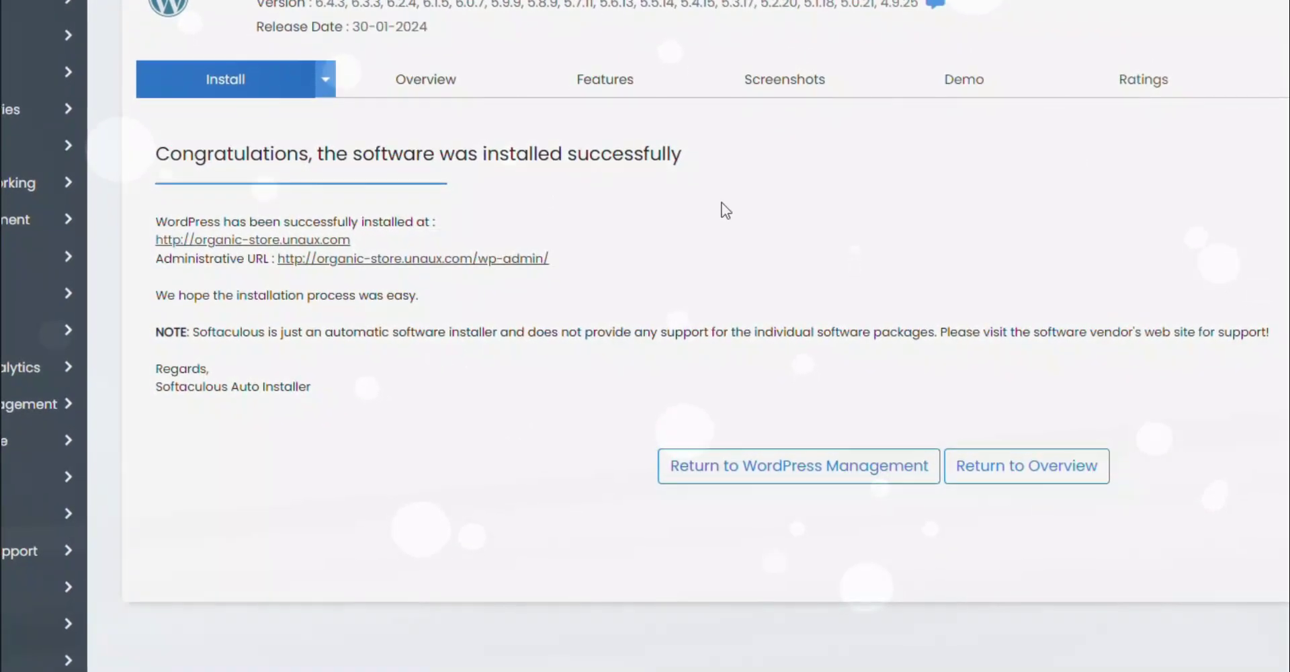
Open the new site's WordPress admin and activate the Astra theme from Add New Themes.
left_click(482, 246)
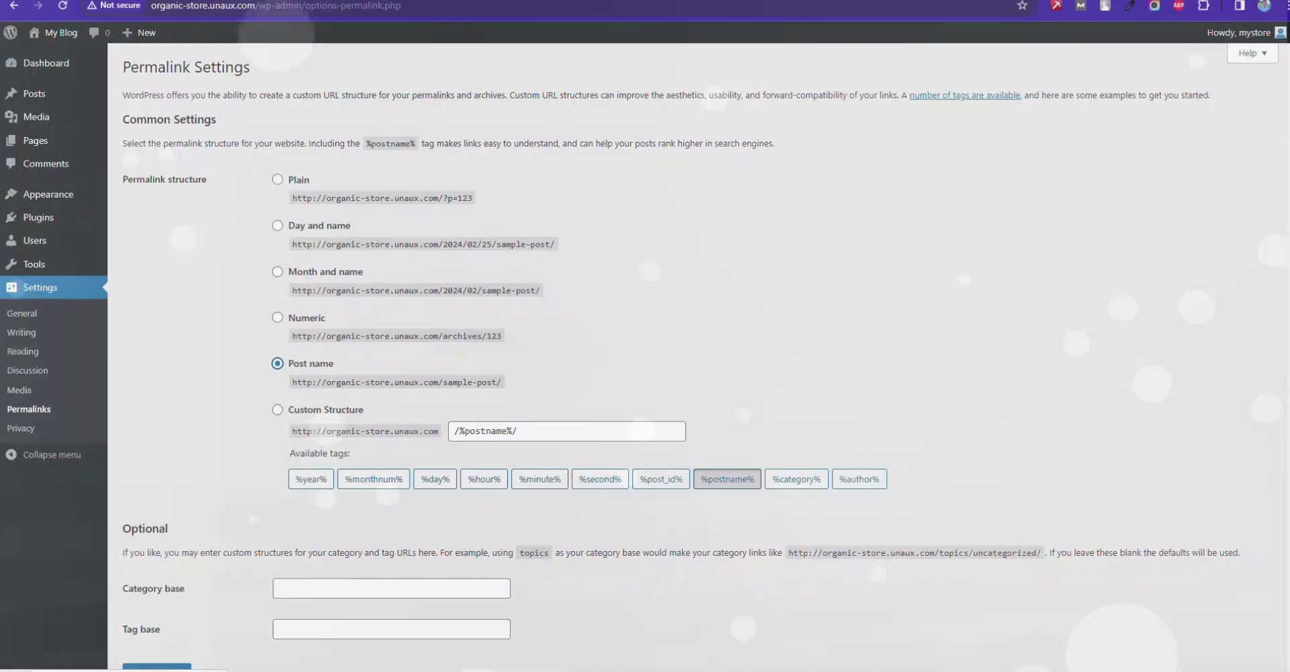
scroll(699, 356, "down", 2)
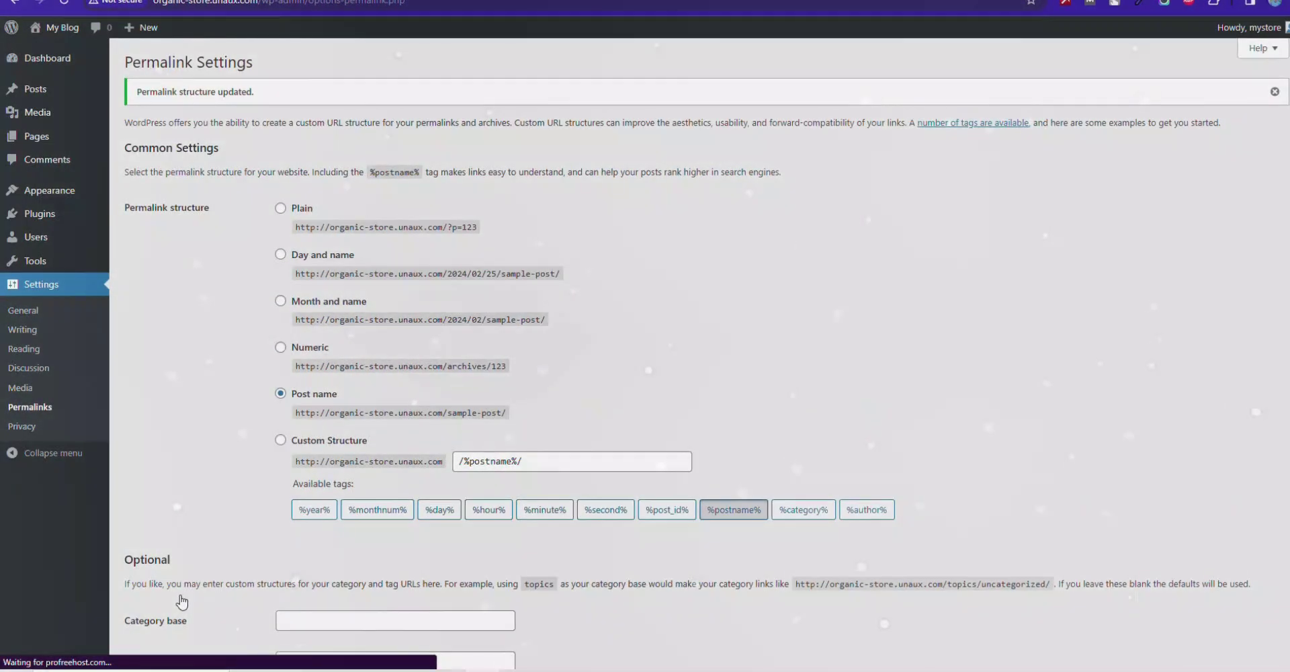
mouse_move(15, 190)
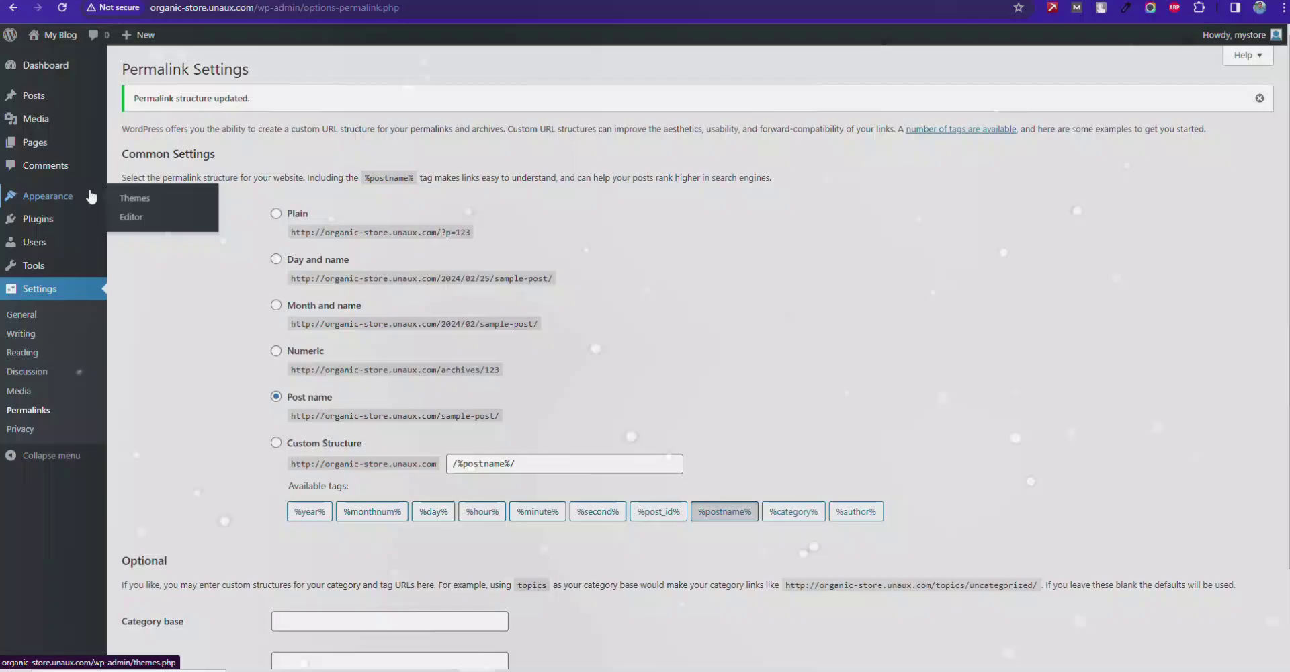
left_click(130, 201)
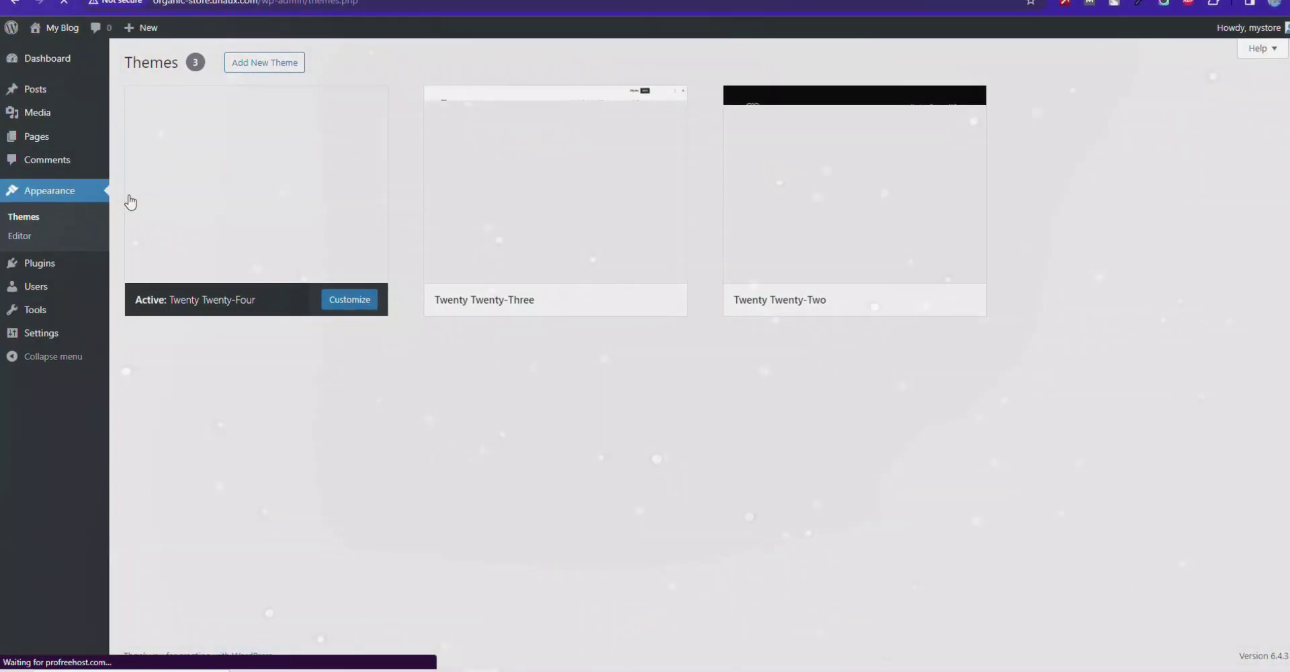
left_click(265, 61)
mouse_move(1189, 366)
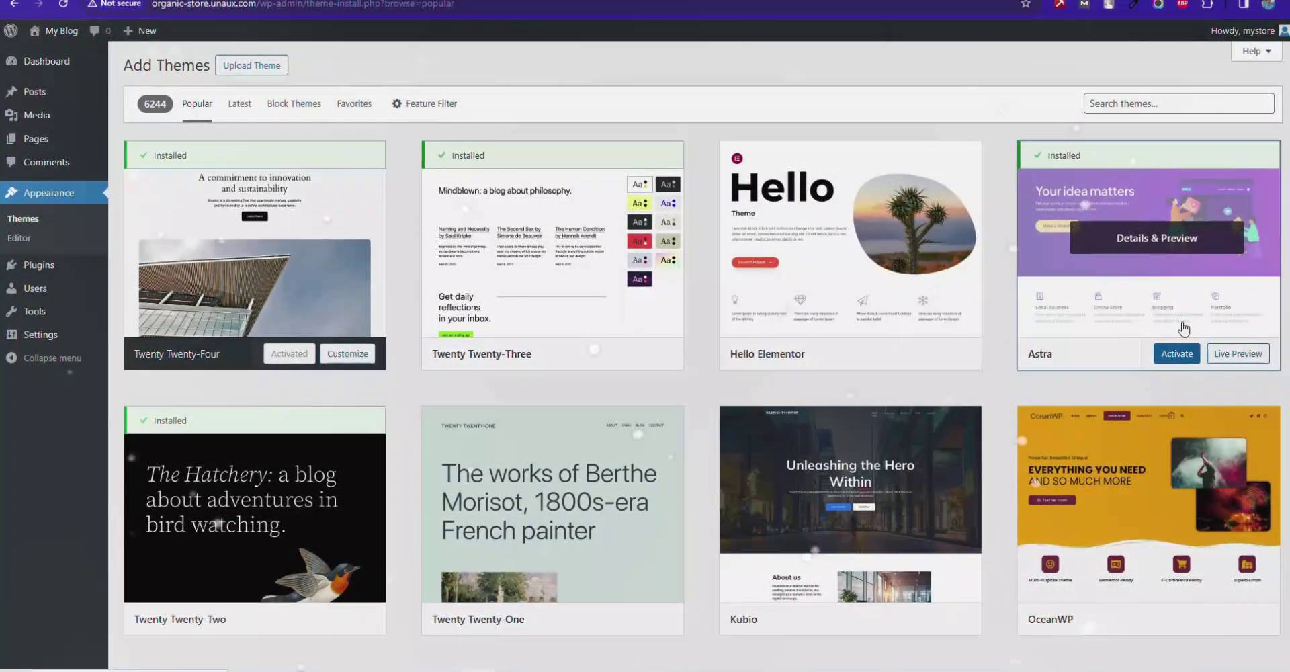
left_click(1180, 351)
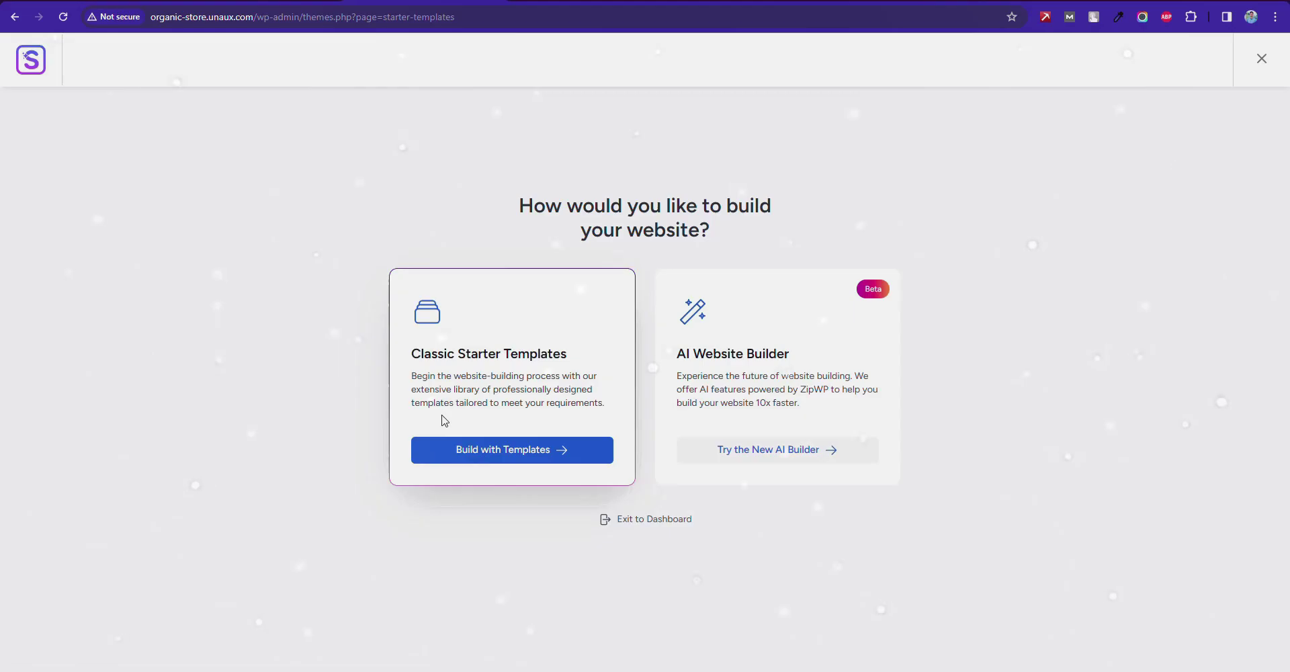
Choose to build with Starter Templates using Elementor as the page builder.
left_click(515, 464)
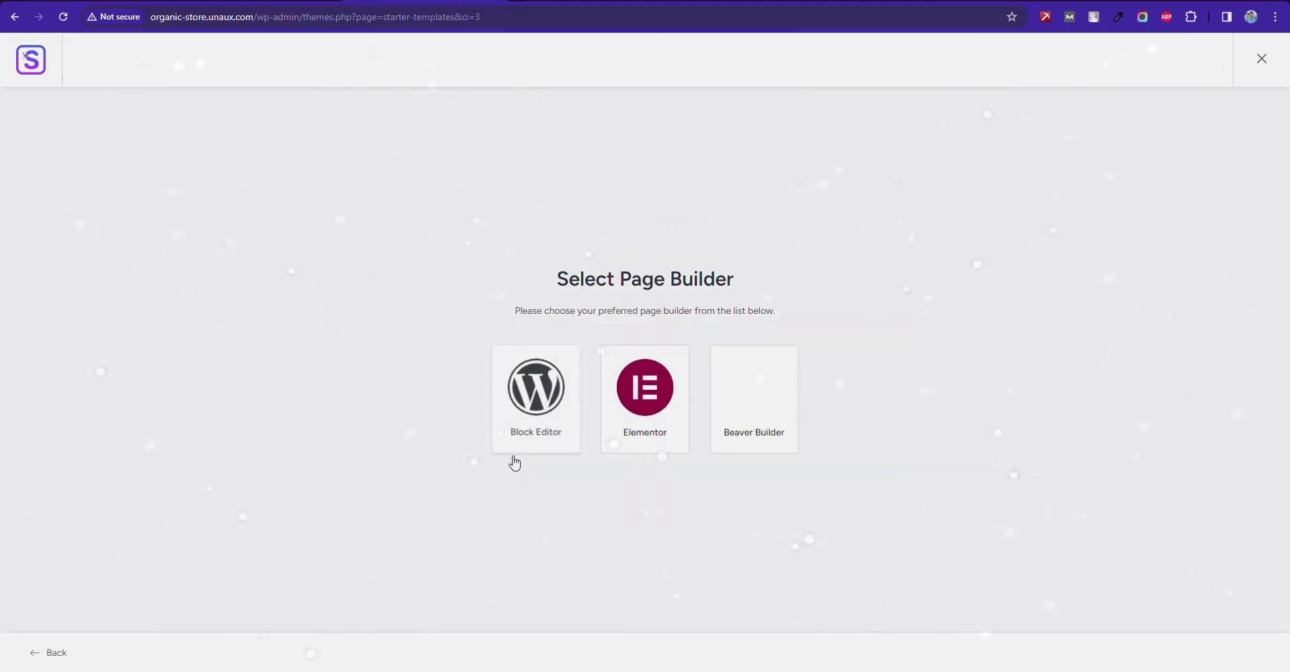
left_click(645, 396)
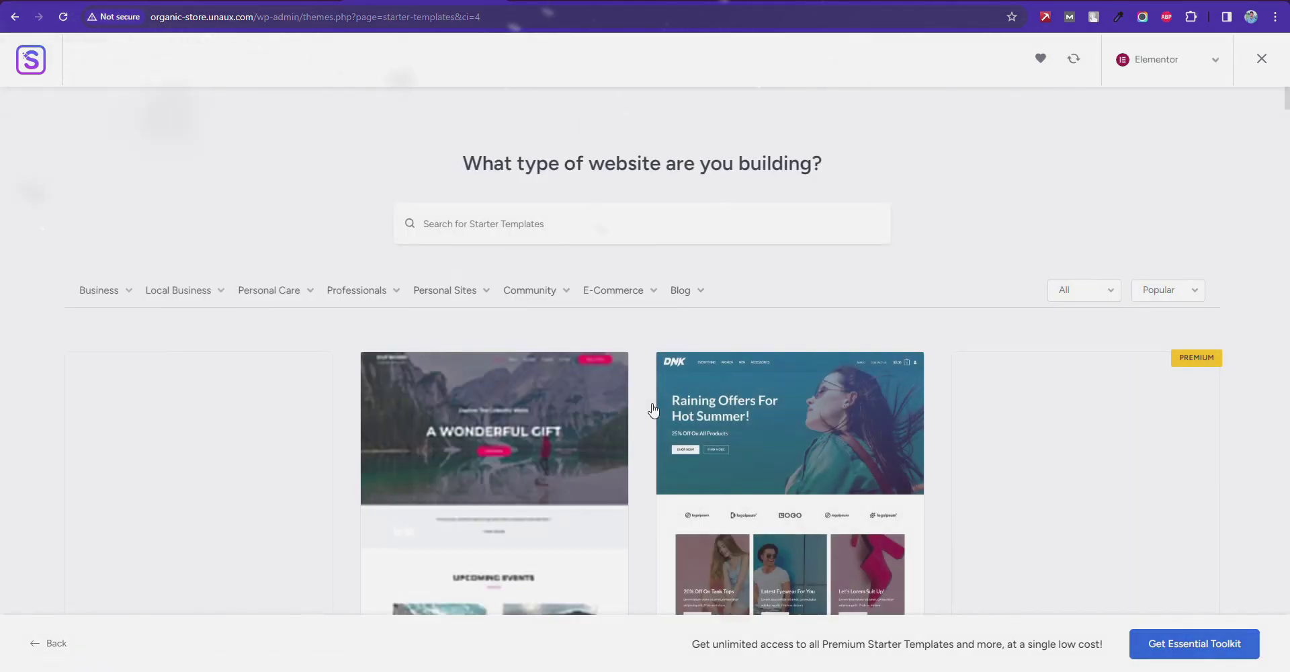
scroll(1033, 313, "down", 2)
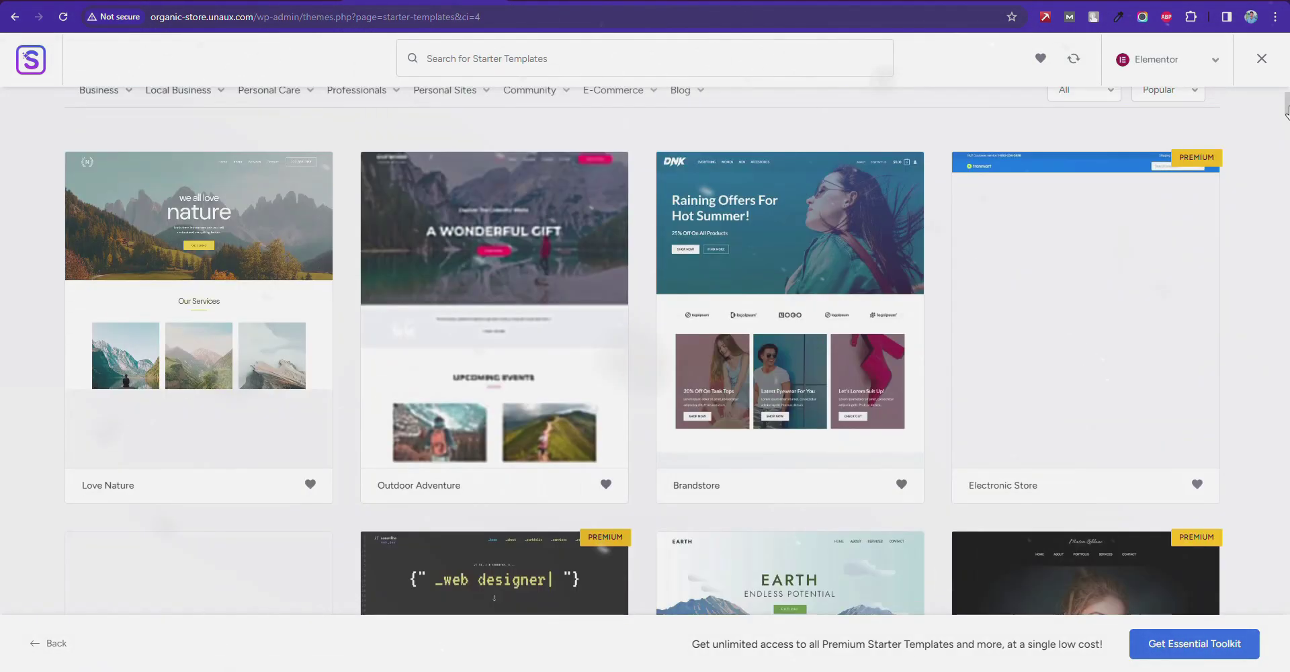
Import the Personal Portfolio template from the Portfolio & CV category.
left_click(102, 222)
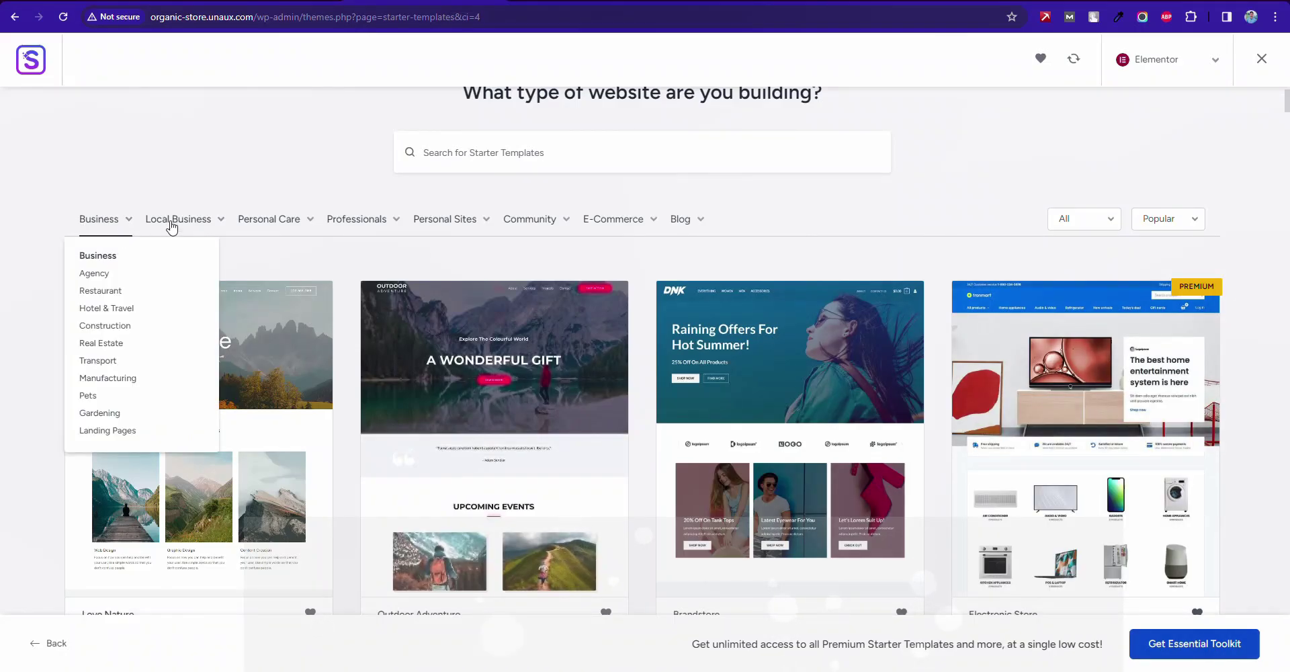
mouse_move(447, 220)
left_click(441, 273)
scroll(296, 327, "down", 5)
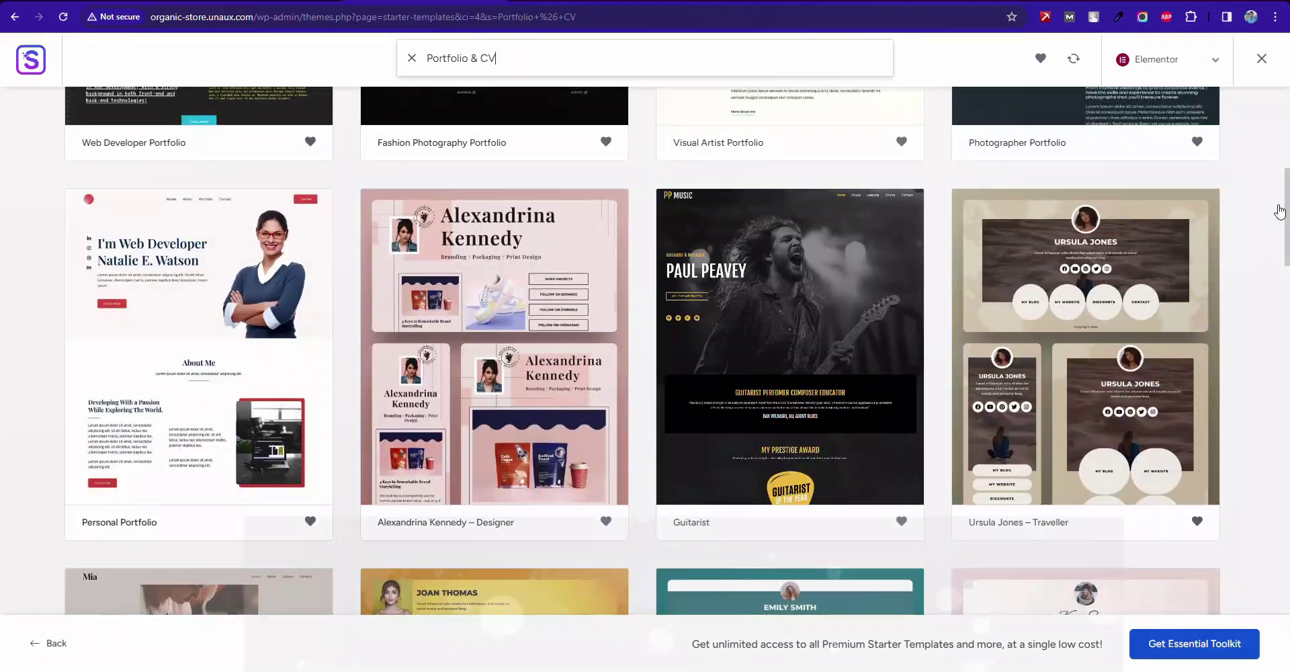
left_click(254, 307)
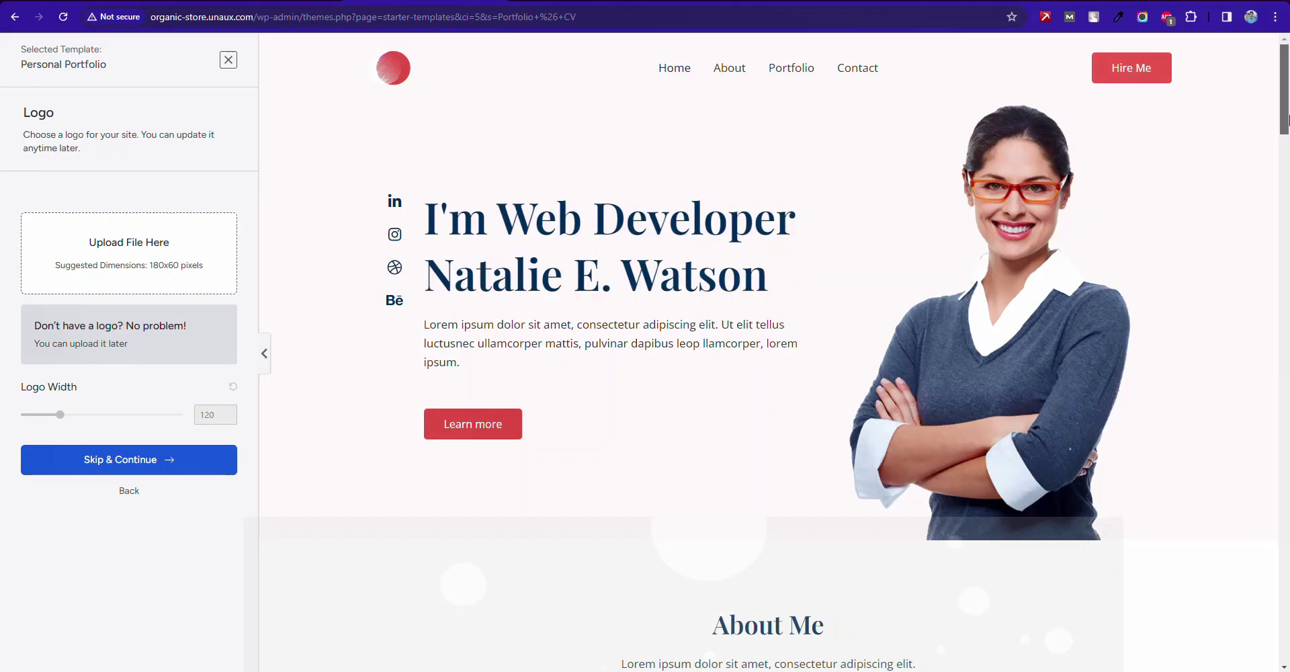
scroll(1285, 119, "down", 15)
scroll(735, 81, "up", 15)
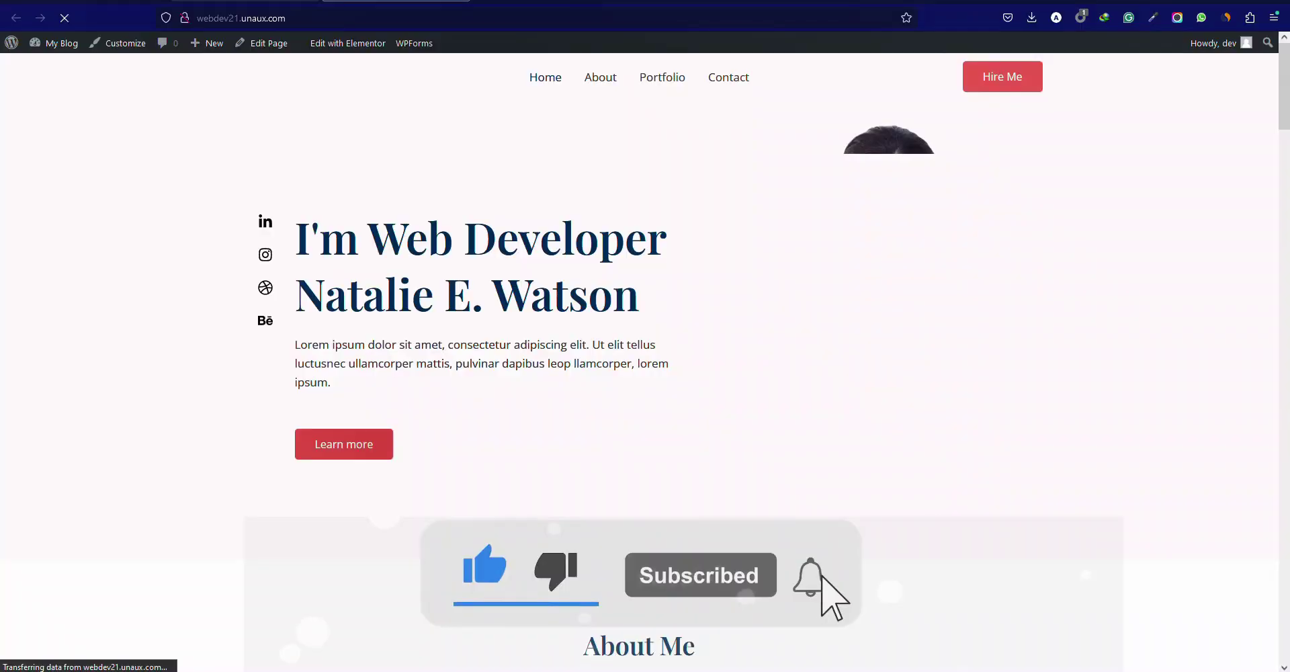
Review the 'I'm Web Developer' homepage and open it in the Elementor editor.
left_click_drag(1288, 100, 1287, 94)
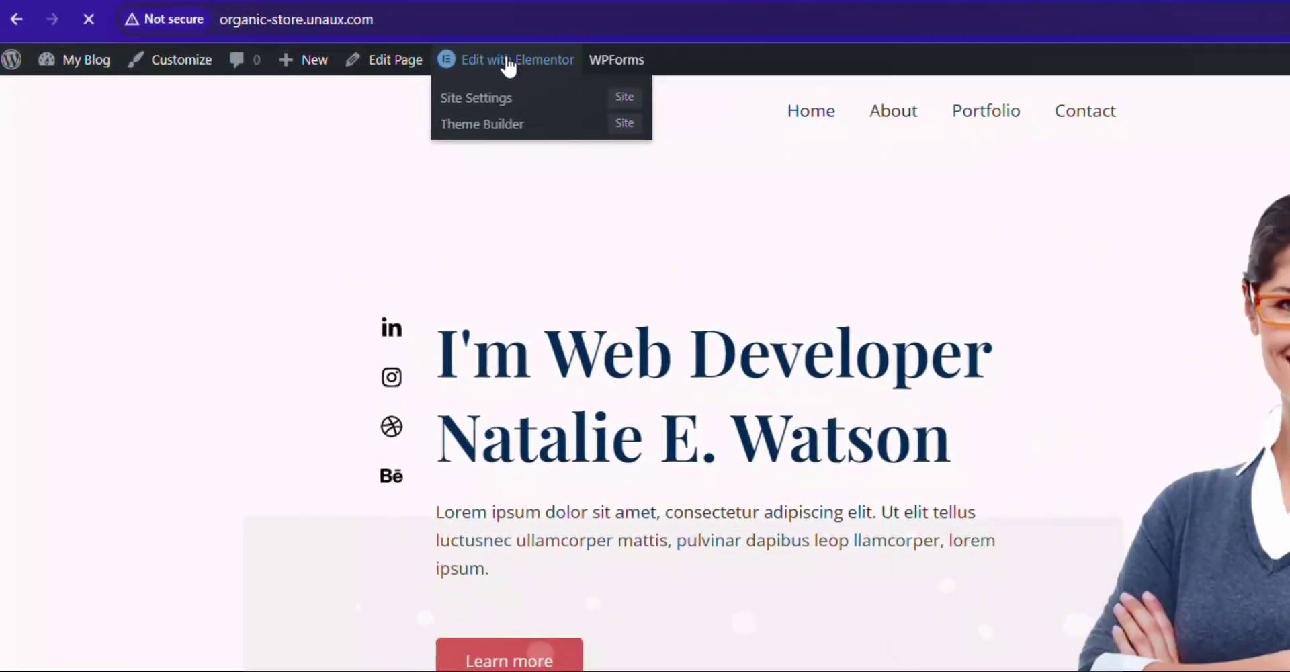
left_click(441, 48)
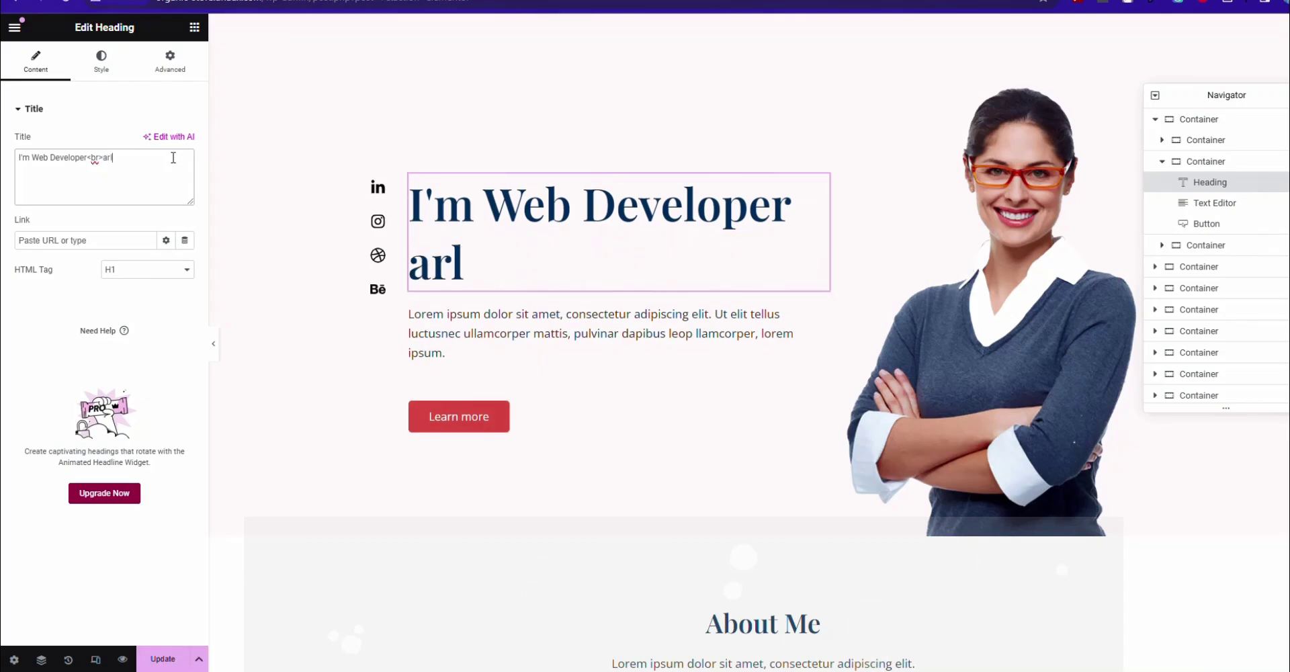
Retype the hero heading name and insert freelance-copywriter-hero.png as the hero portrait.
key("BackSpace")
type("Ba")
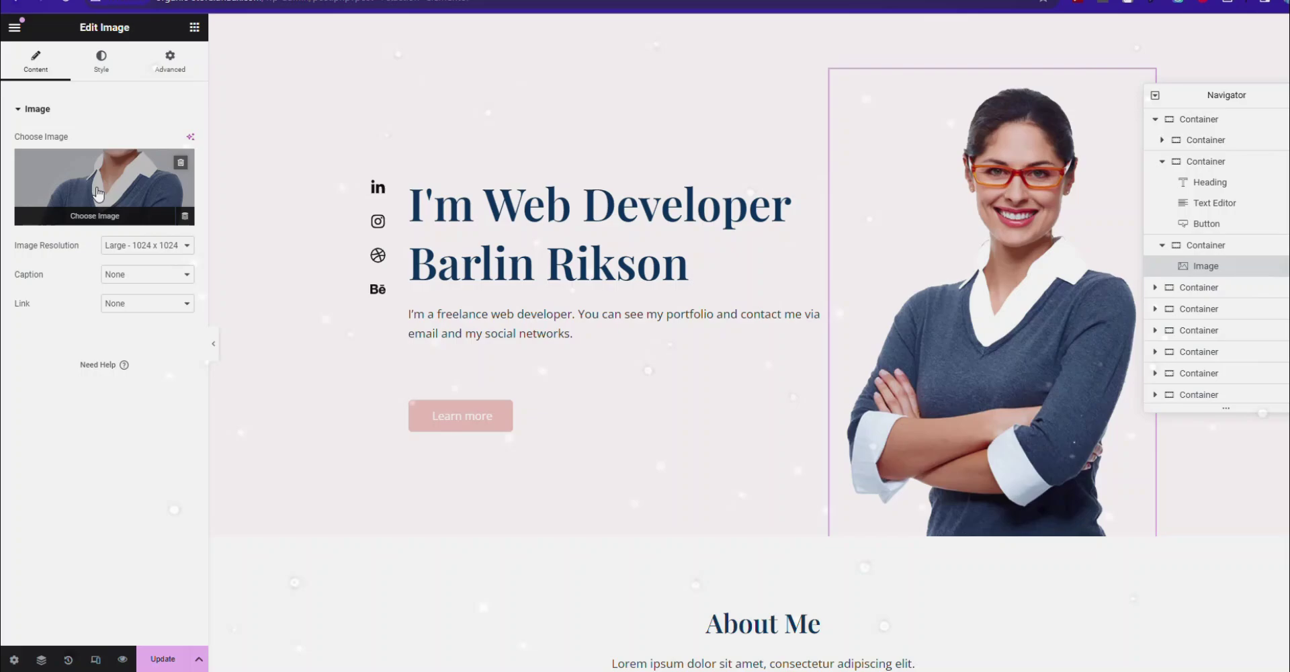
left_click(98, 193)
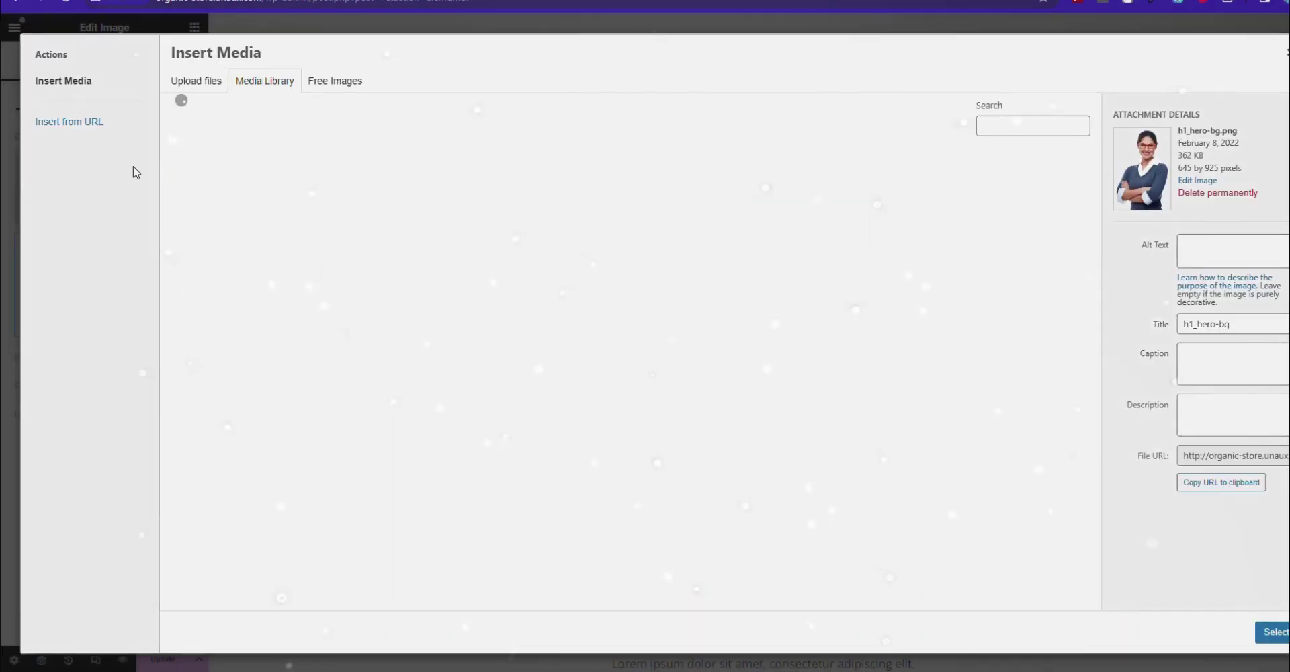
left_click(194, 87)
left_click(723, 322)
key("Return")
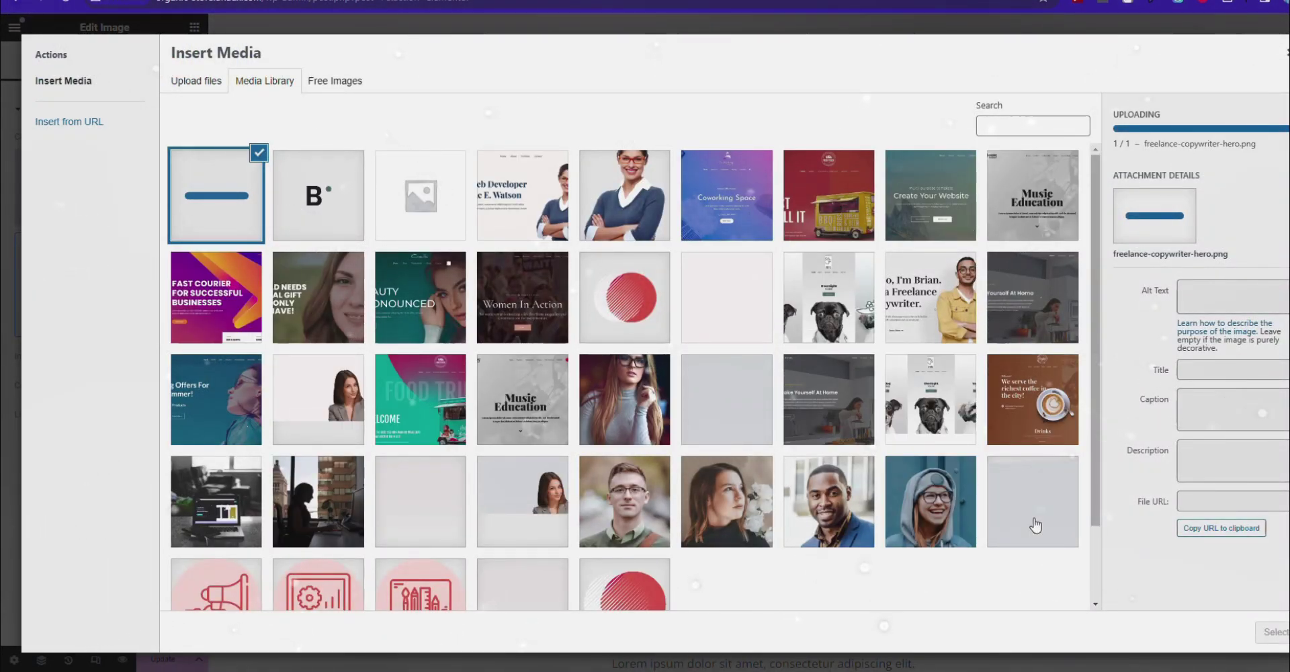
left_click(1270, 632)
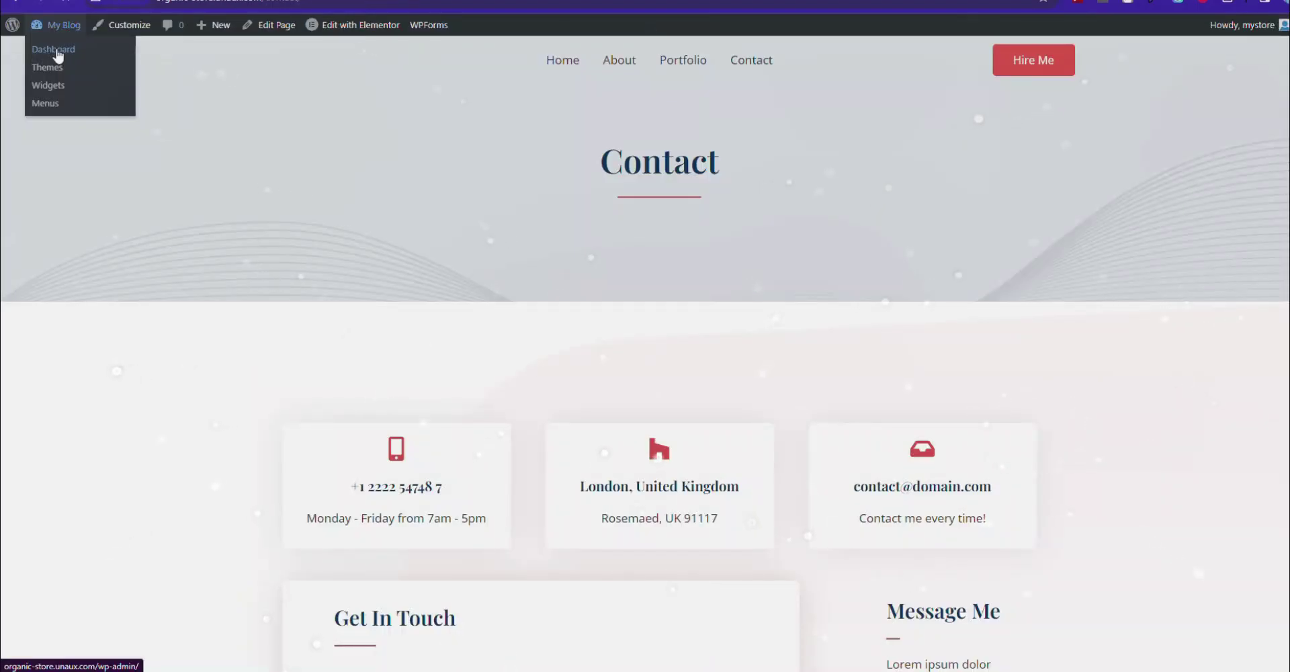
Add a new page titled 'Services' from the dashboard and publish it.
left_click(56, 51)
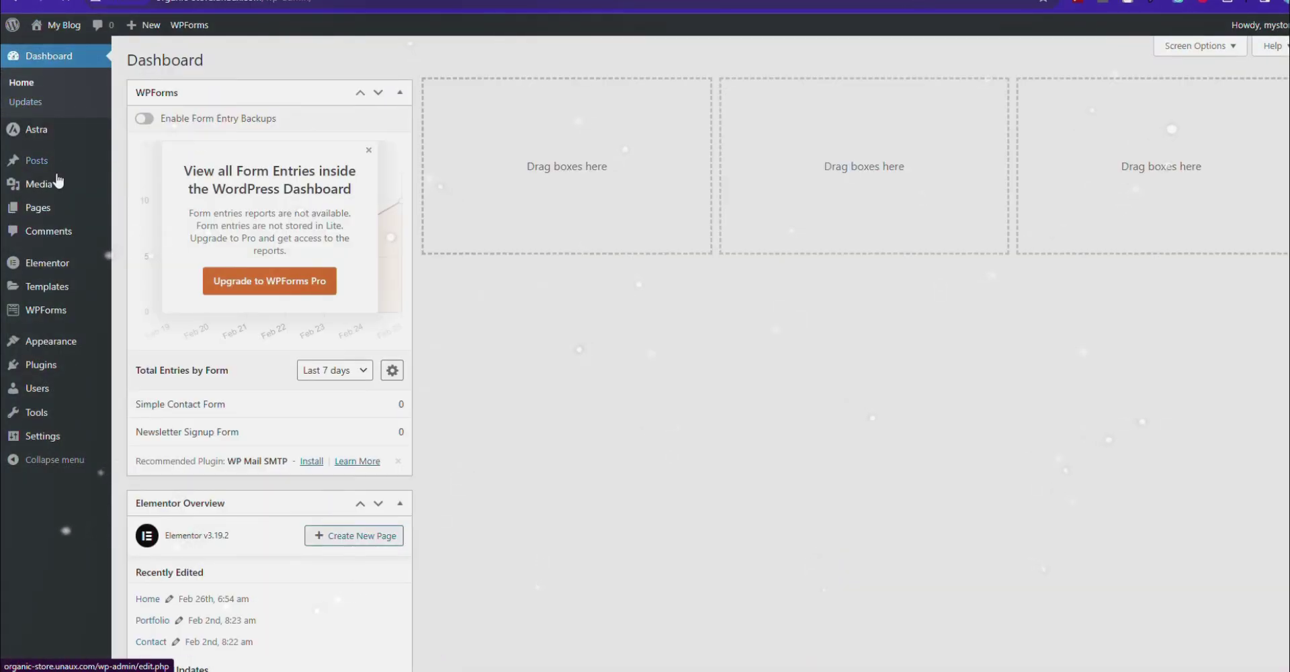
mouse_move(41, 210)
left_click(148, 229)
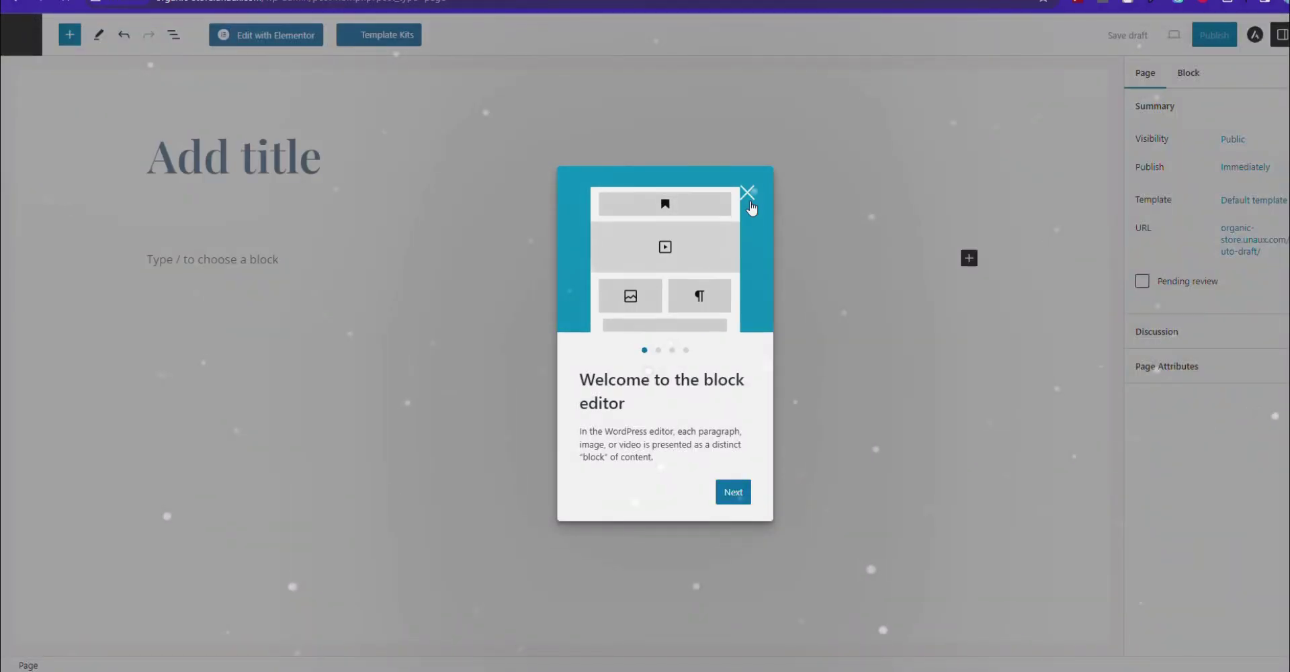
left_click(745, 192)
type("Services")
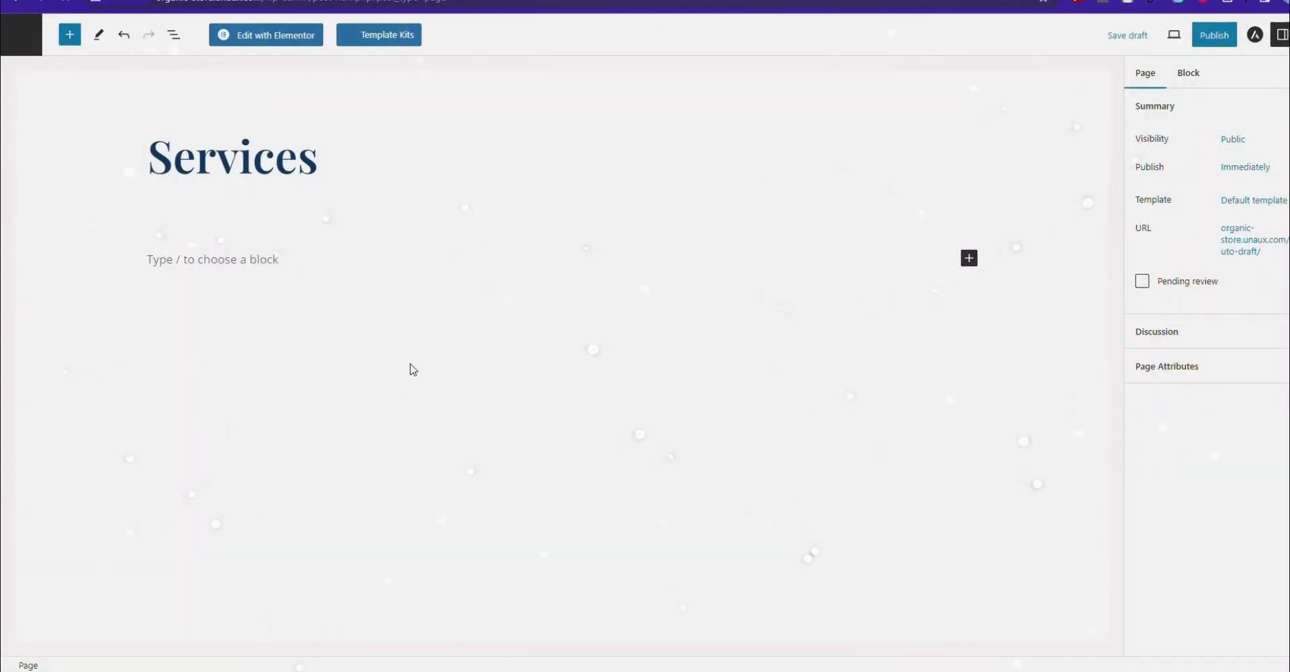
left_click(1214, 35)
left_click(1180, 35)
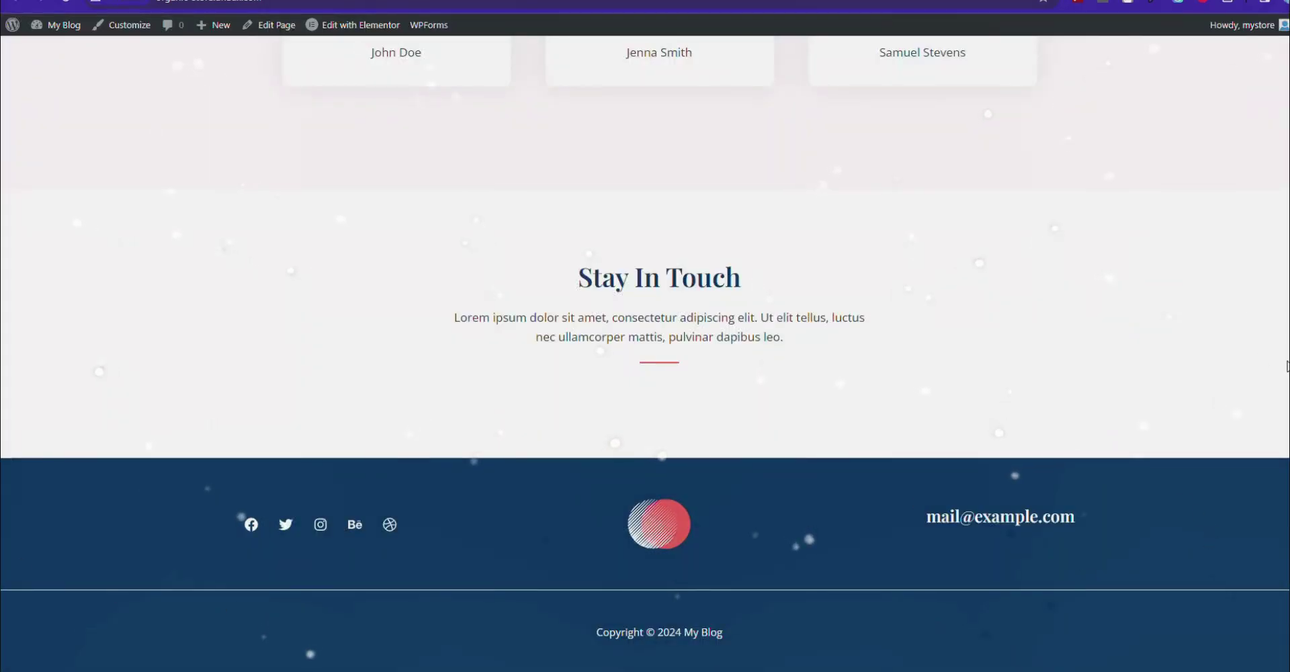
Open the Customizer and go to the Astra Footer Builder.
scroll(1287, 367, "up", 20)
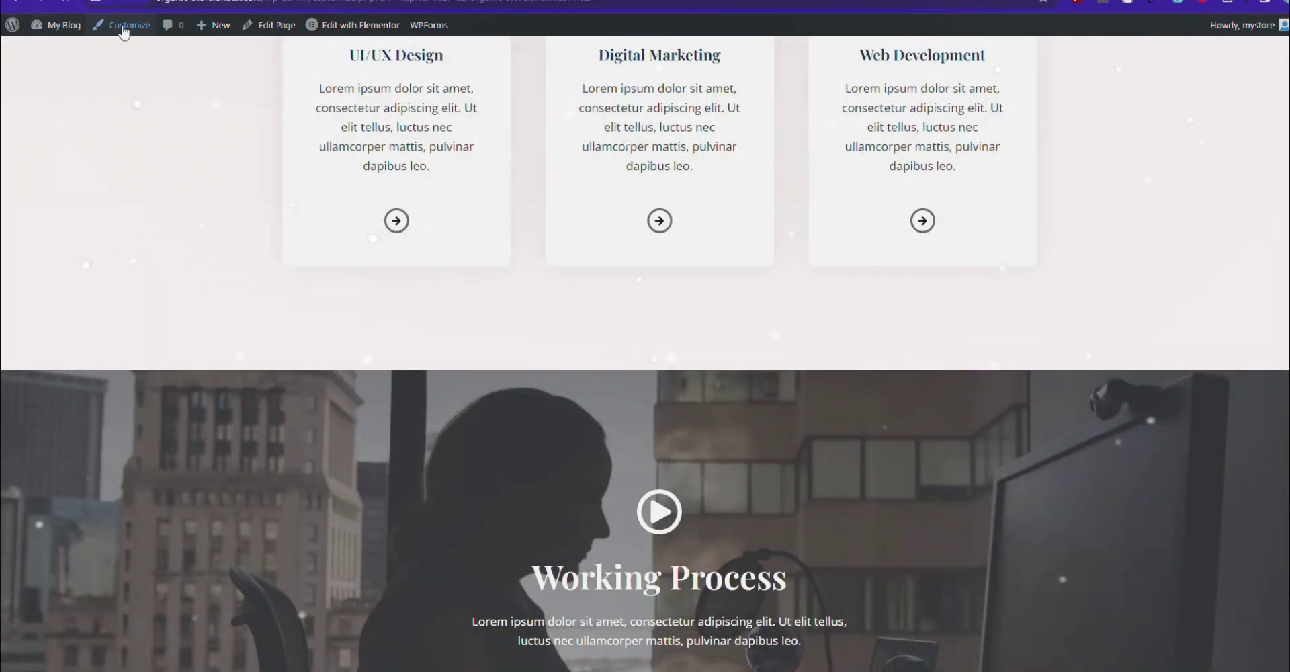
left_click(124, 28)
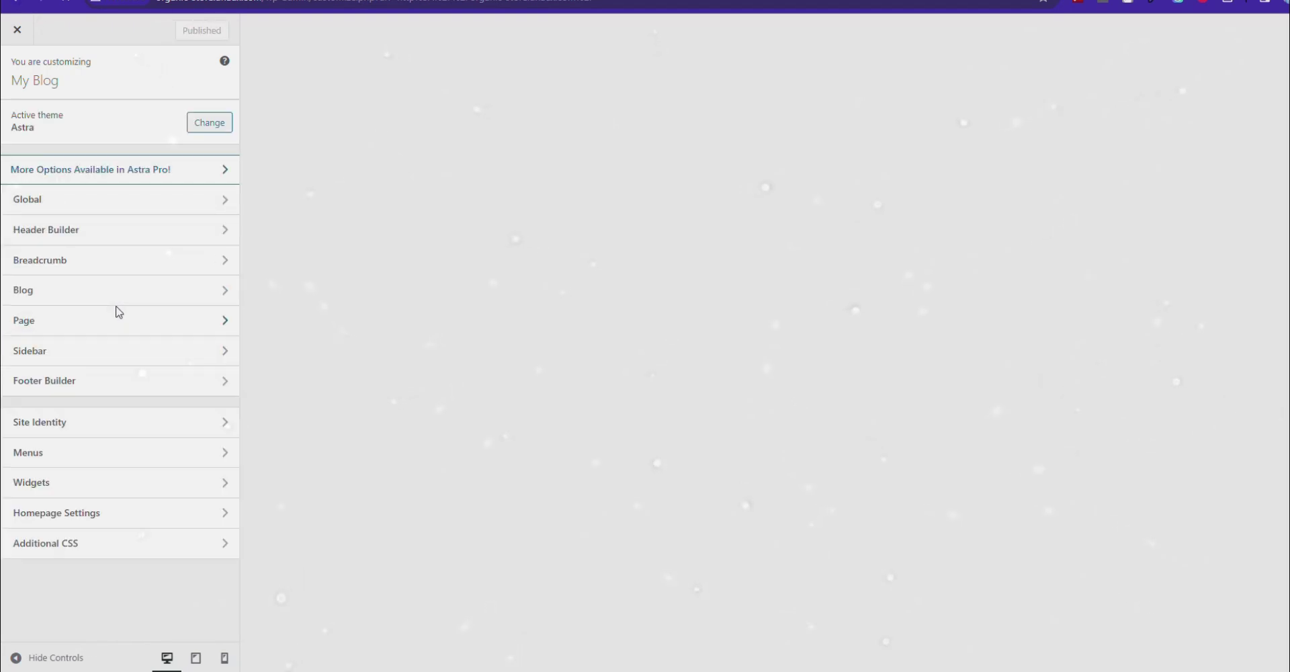
left_click(128, 228)
left_click(17, 70)
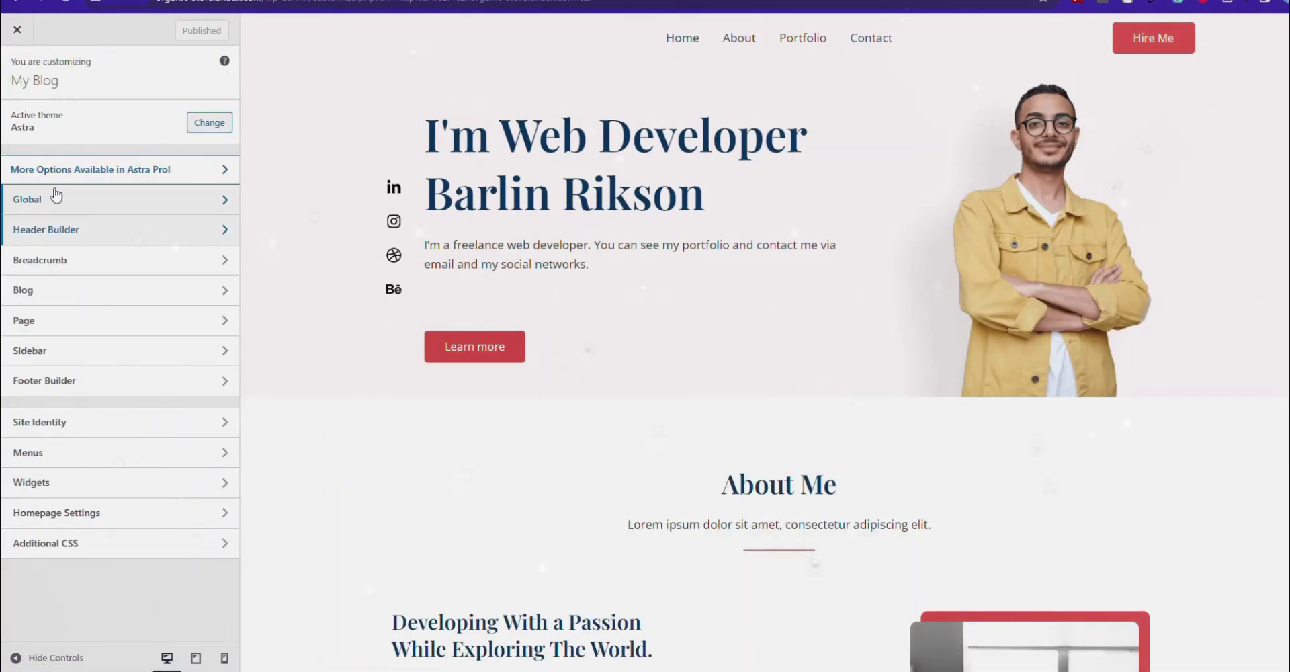
left_click(81, 379)
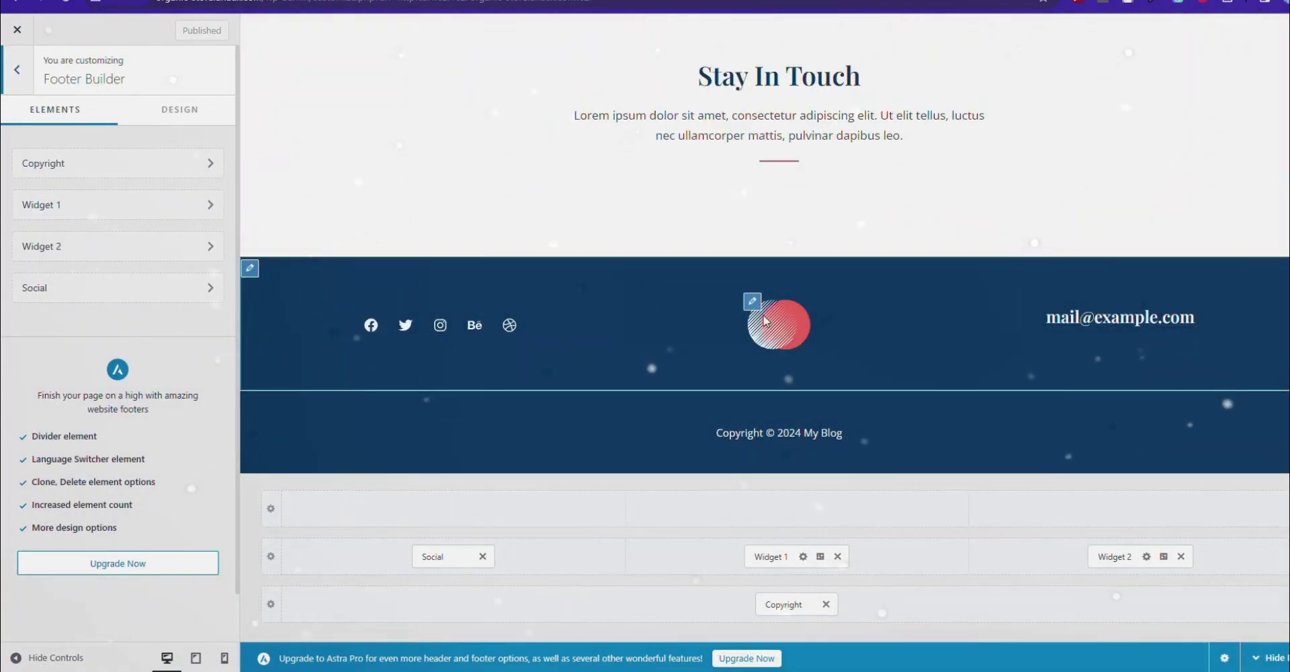
left_click(752, 302)
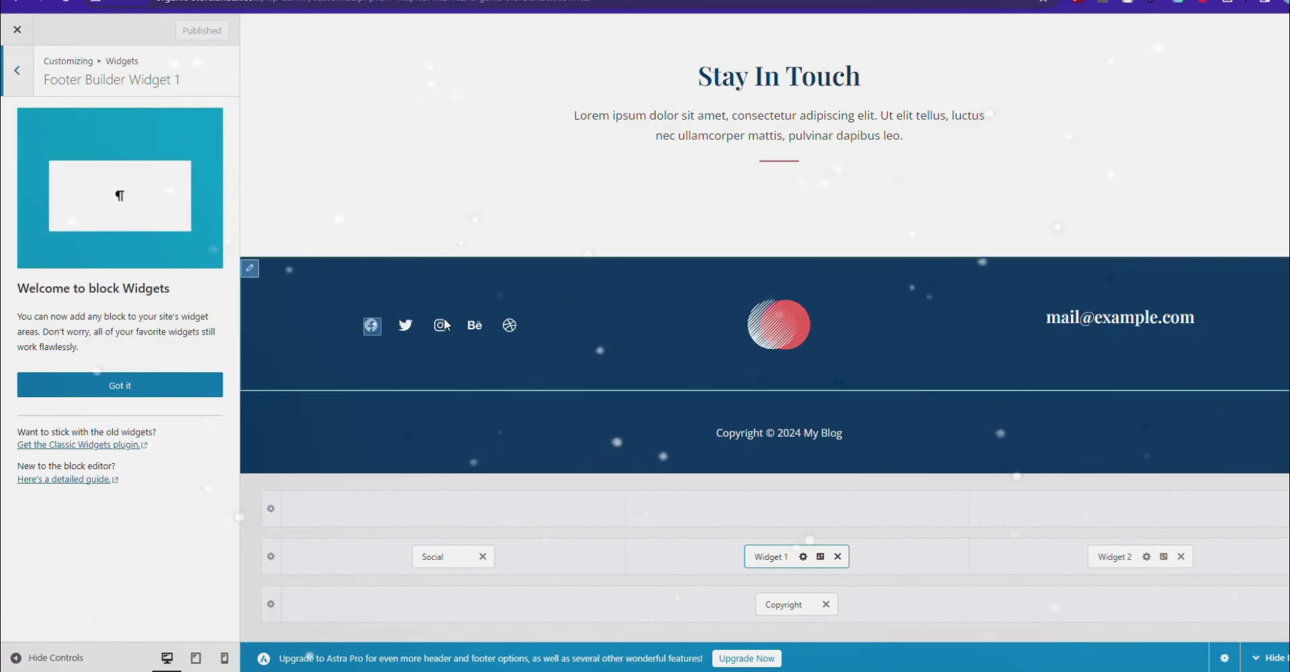
Open the footer Social icons settings with the Facebook and Twitter link fields expanded.
left_click(460, 344)
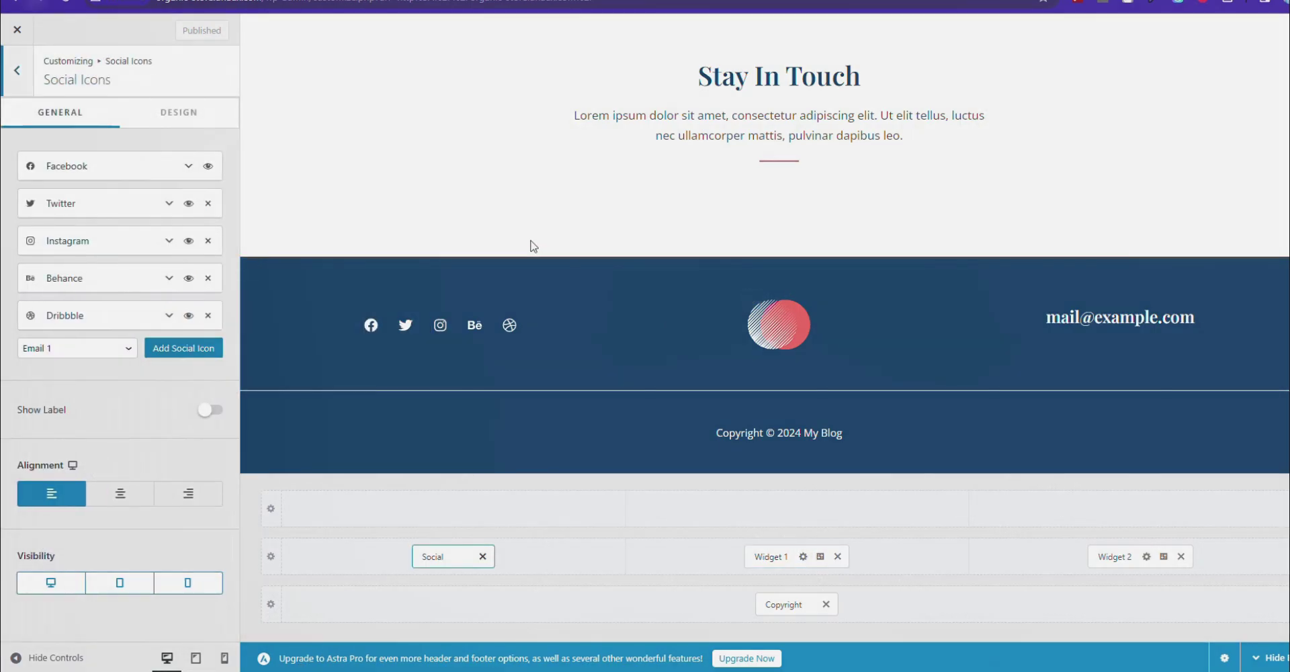
left_click(141, 176)
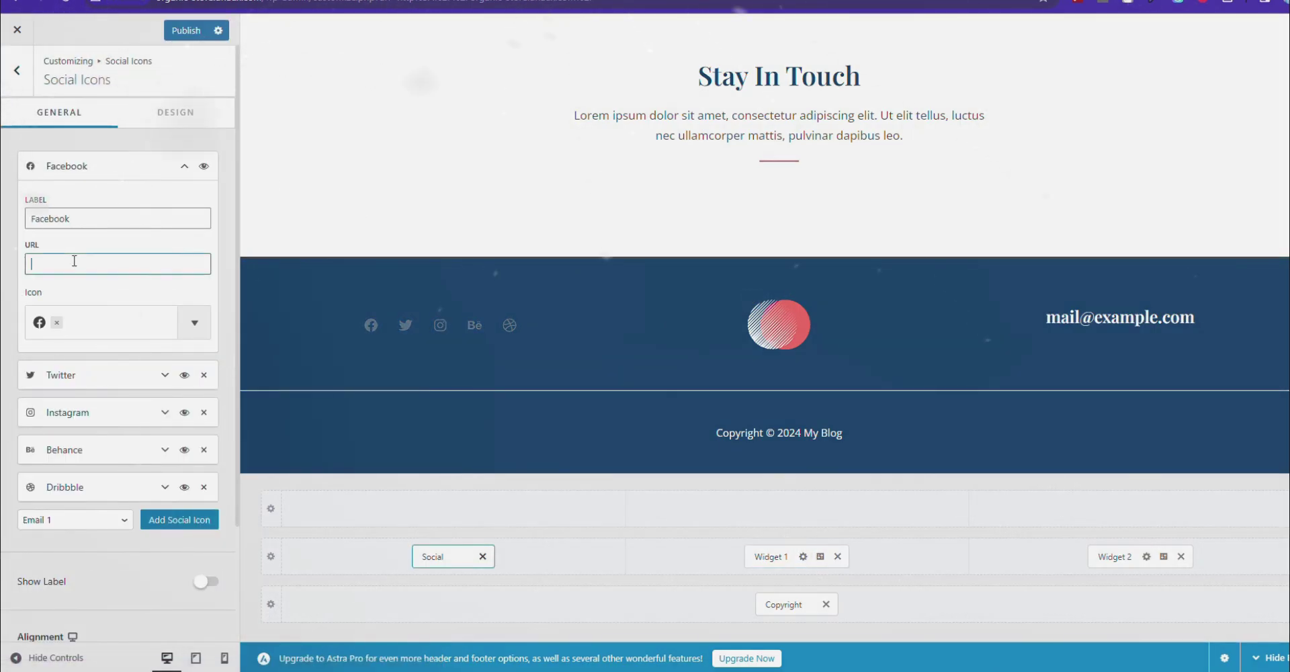
left_click(95, 388)
left_click(72, 473)
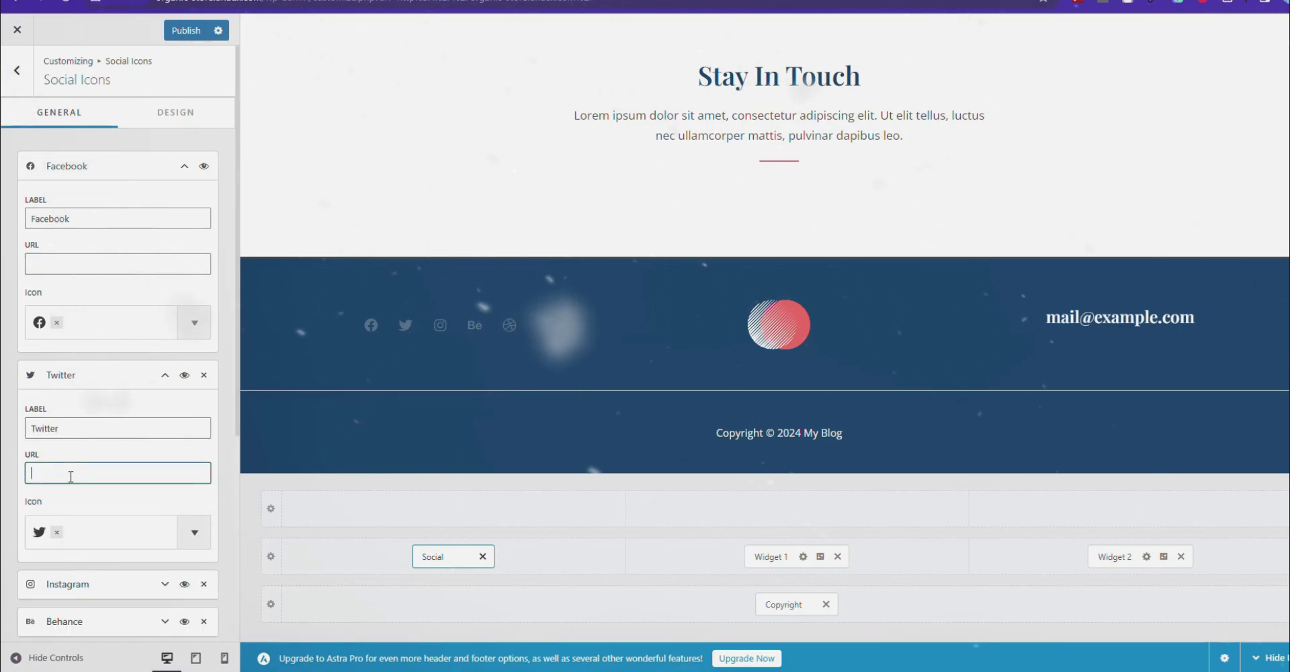